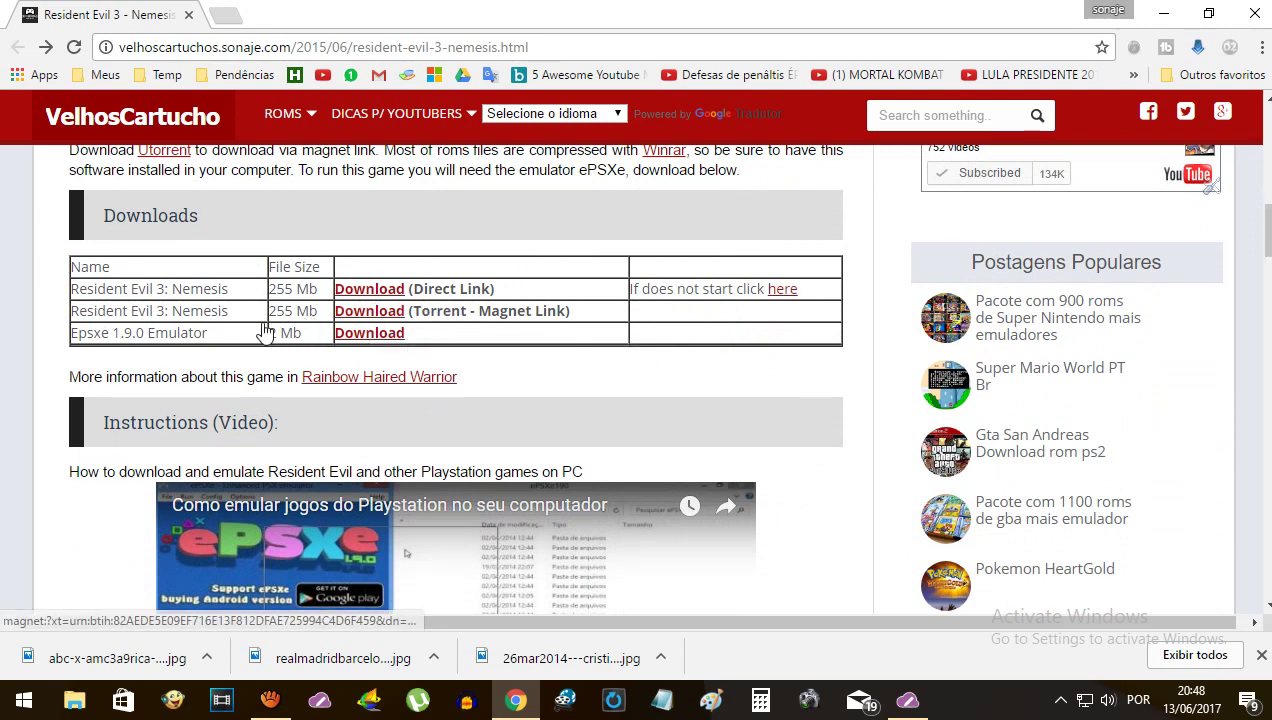
Open the Resident Evil 3: Nemesis magnet link in µTorrent and load its trackers into the existing torrent.
{"action": "left_click", "coordinate": [368, 314]}
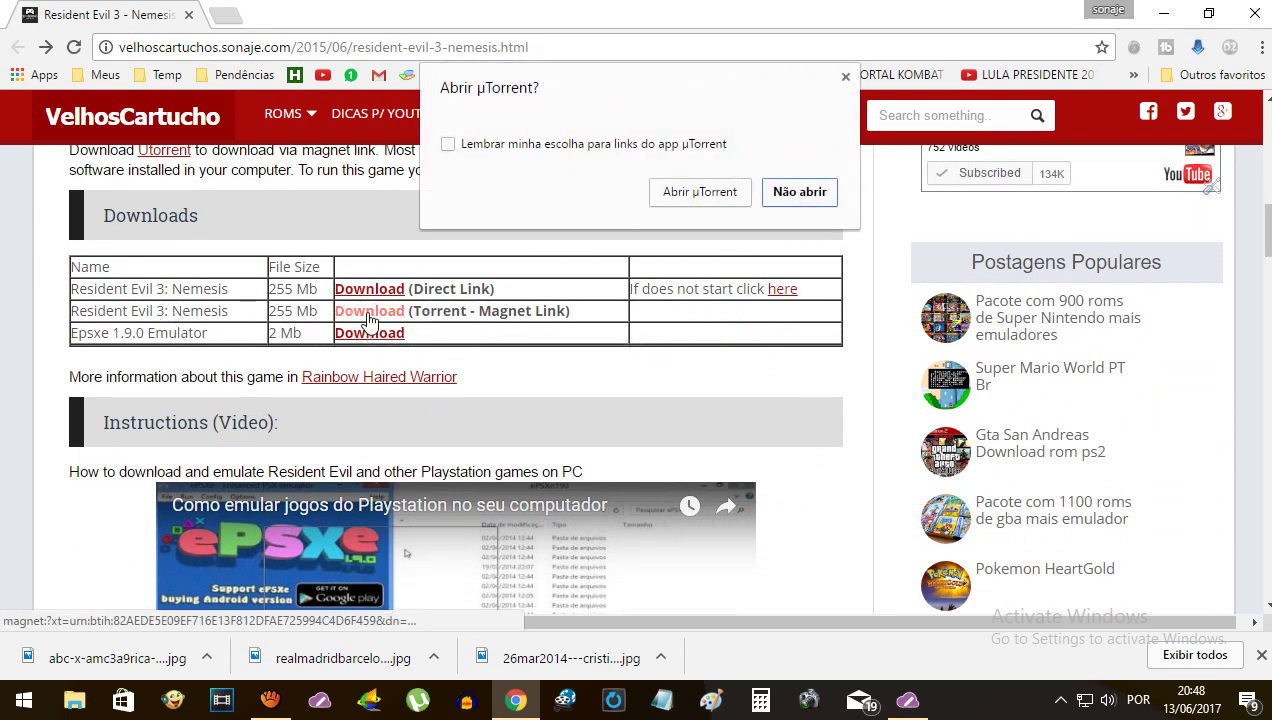
{"action": "left_click", "coordinate": [698, 187]}
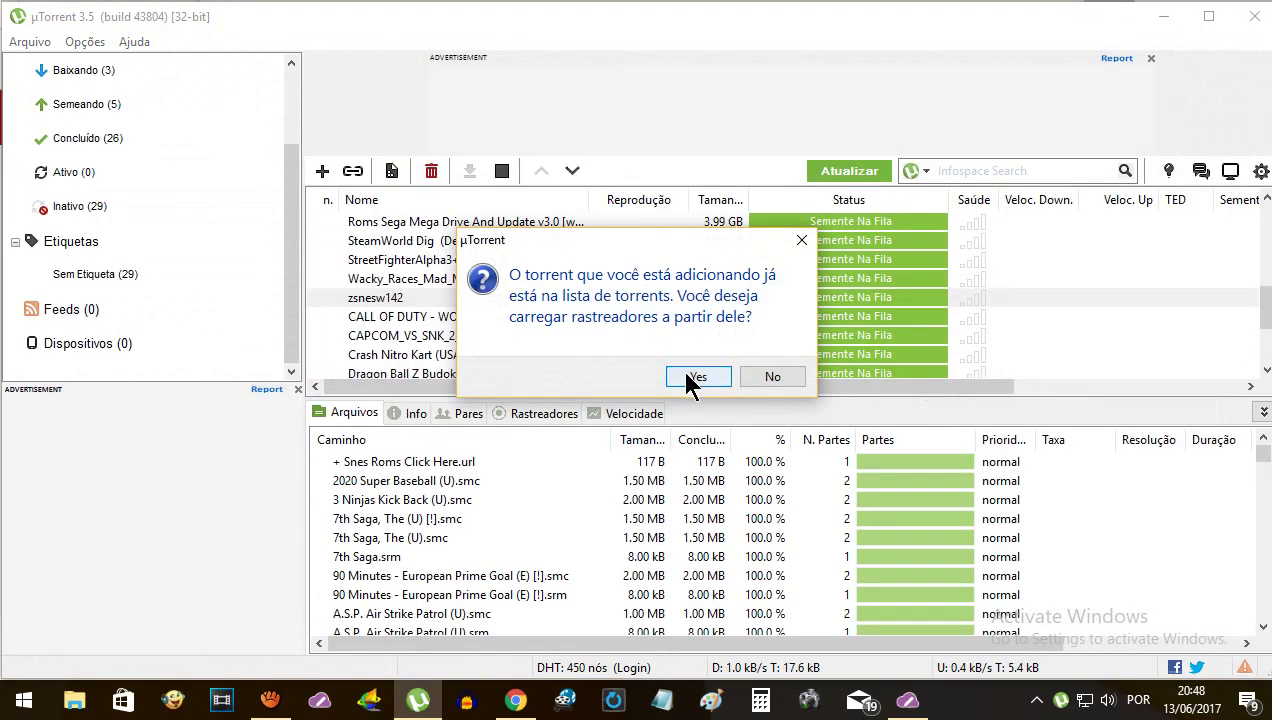
{"action": "left_click", "coordinate": [693, 377]}
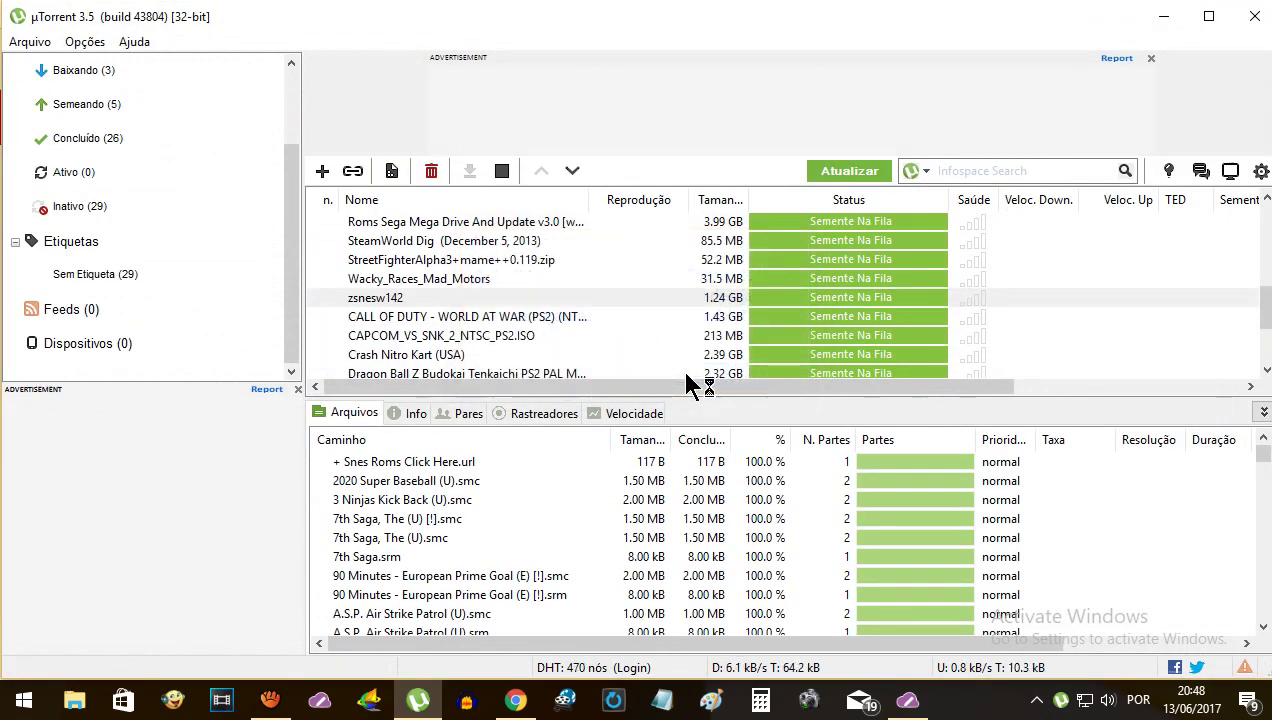
Find the Resident Evil 3 - Nemesis (USA) torrent in the list and open its destination folder.
{"action": "scroll", "coordinate": [772, 332], "scroll_direction": "down", "scroll_amount": 1}
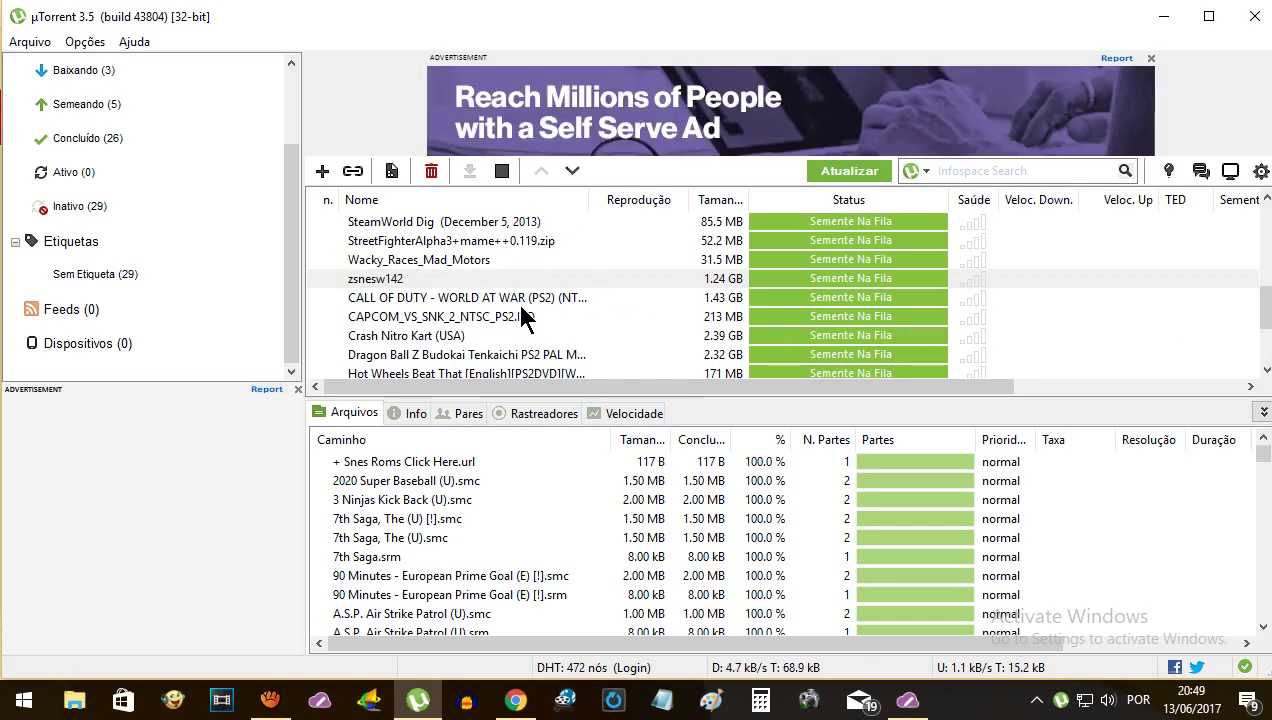
{"action": "left_click_drag", "start_coordinate": [1265, 326], "coordinate": [1265, 360]}
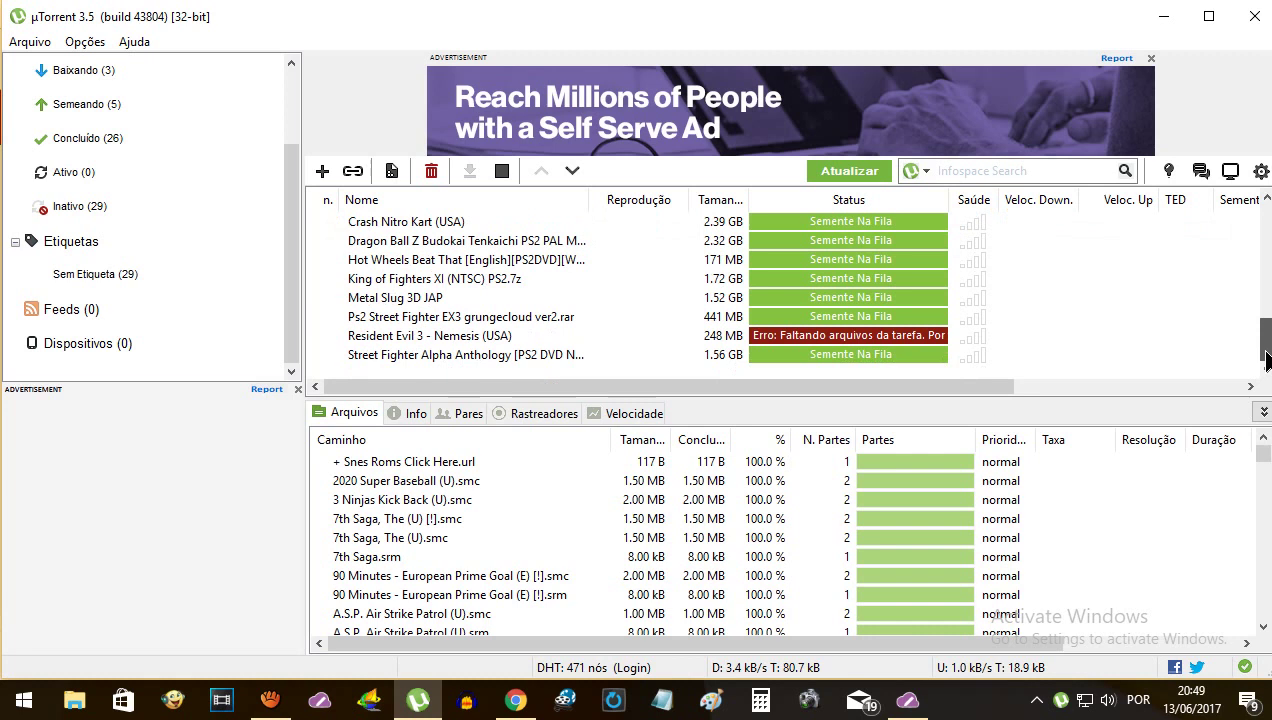
{"action": "left_click", "coordinate": [508, 340]}
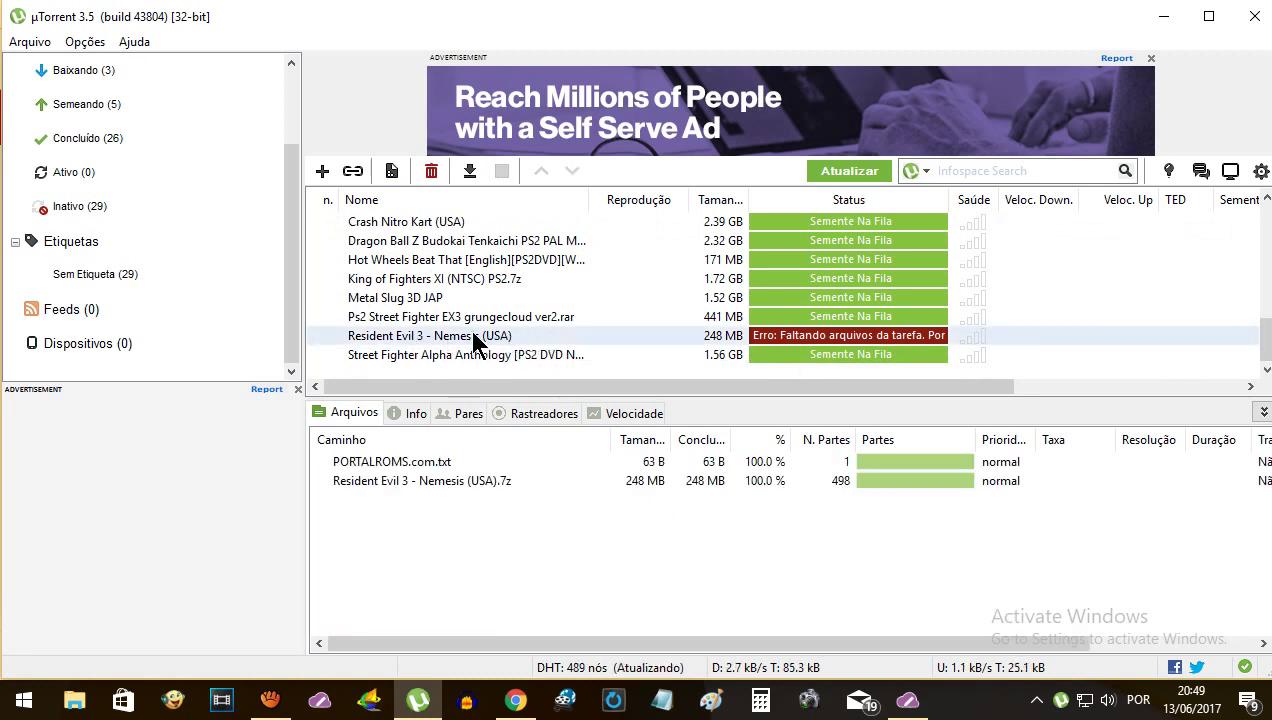
{"action": "right_click", "coordinate": [478, 340]}
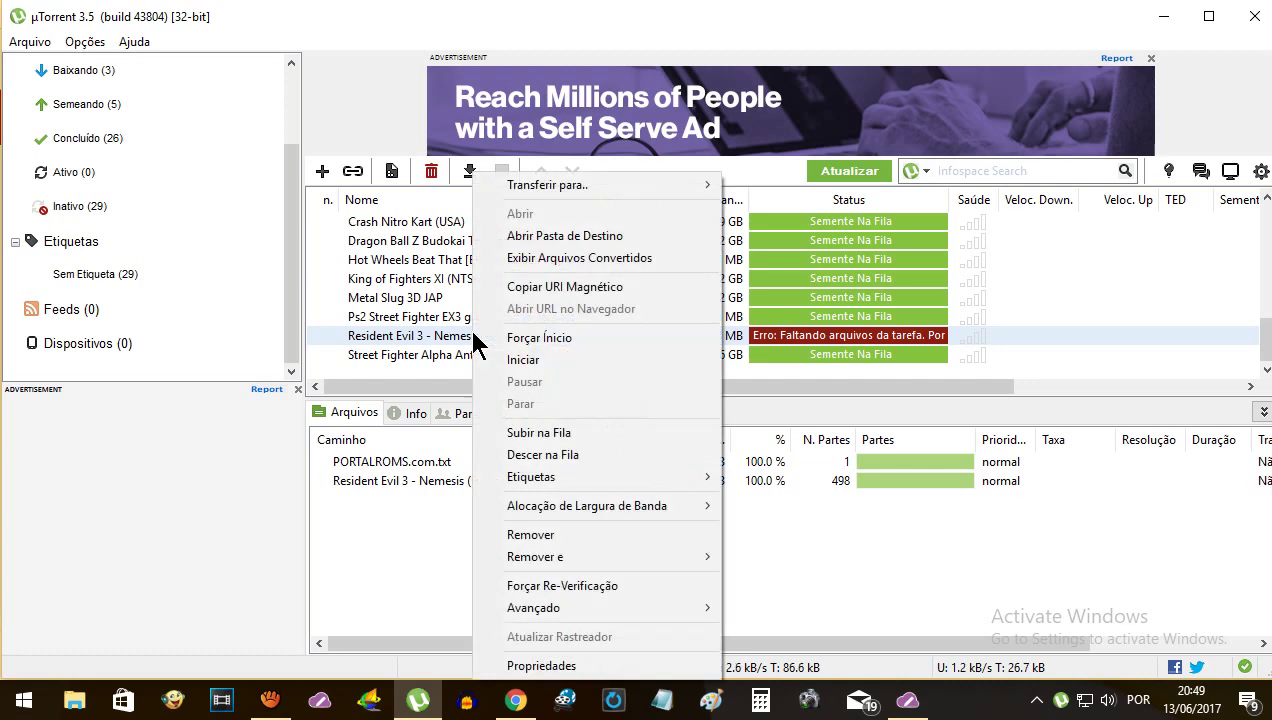
{"action": "left_click", "coordinate": [614, 240]}
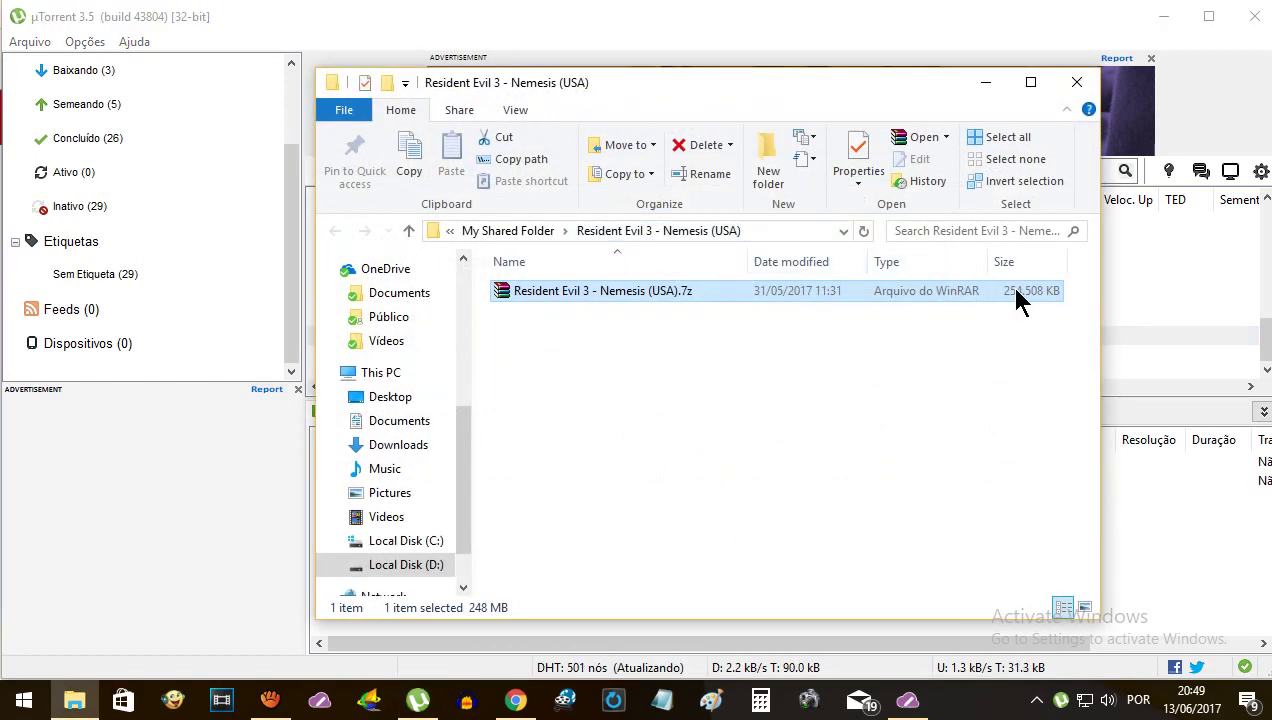
Copy the archive Resident Evil 3 - Nemesis (USA).7z and minimize all open windows to reach the desktop.
{"action": "right_click", "coordinate": [578, 302]}
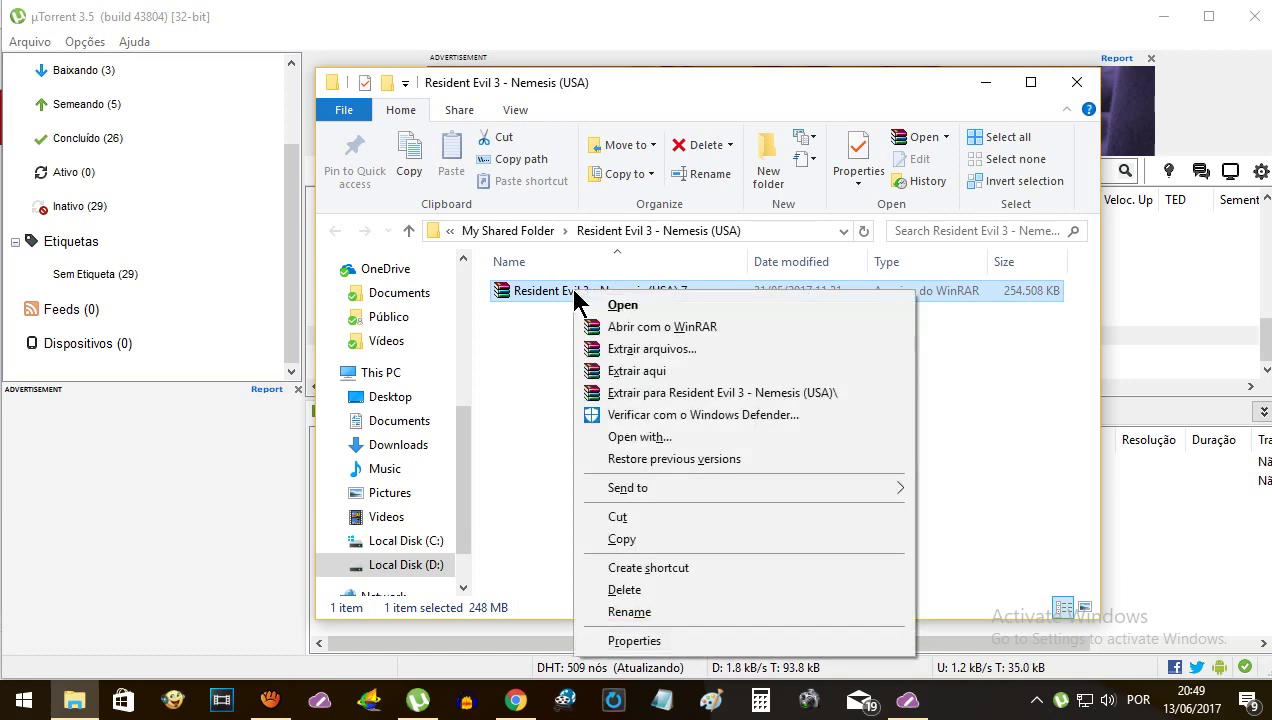
{"action": "left_click", "coordinate": [643, 537]}
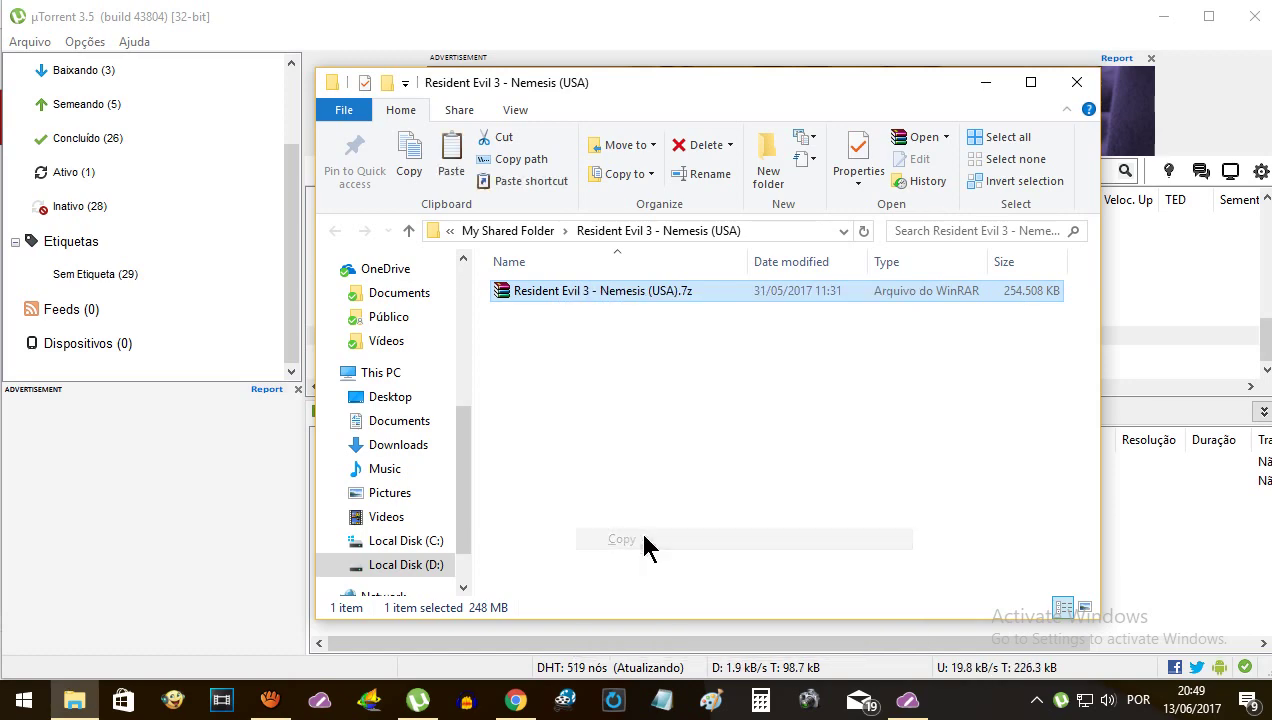
{"action": "left_click", "coordinate": [985, 84]}
{"action": "left_click", "coordinate": [1162, 15]}
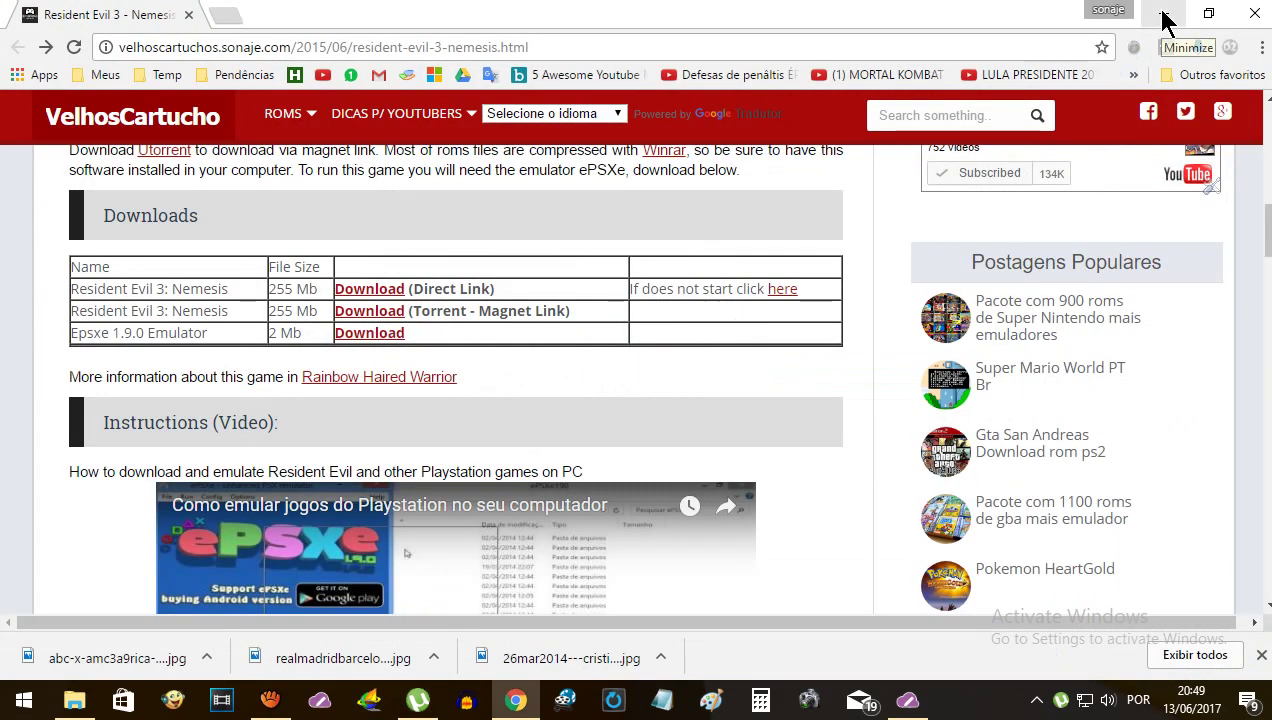
{"action": "left_click", "coordinate": [1164, 15]}
Create a new folder named RE3 on the desktop.
{"action": "right_click", "coordinate": [672, 367]}
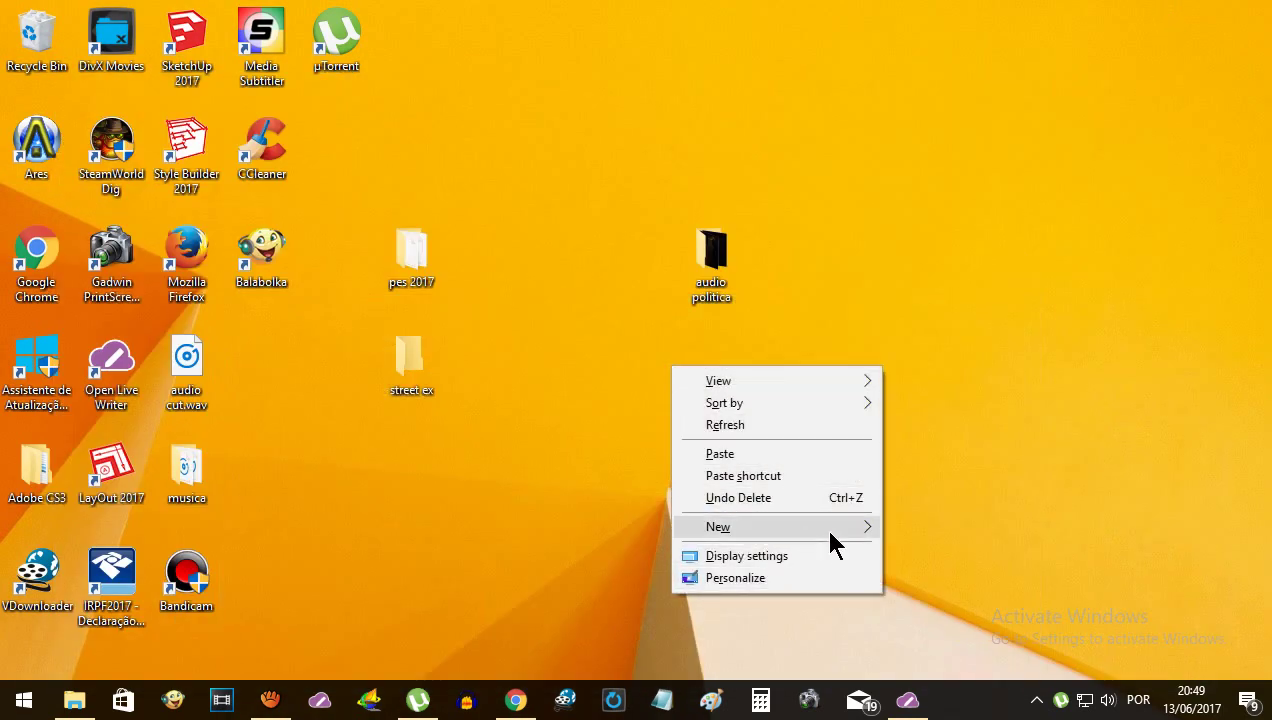
{"action": "mouse_move", "coordinate": [886, 534]}
{"action": "left_click", "coordinate": [945, 530]}
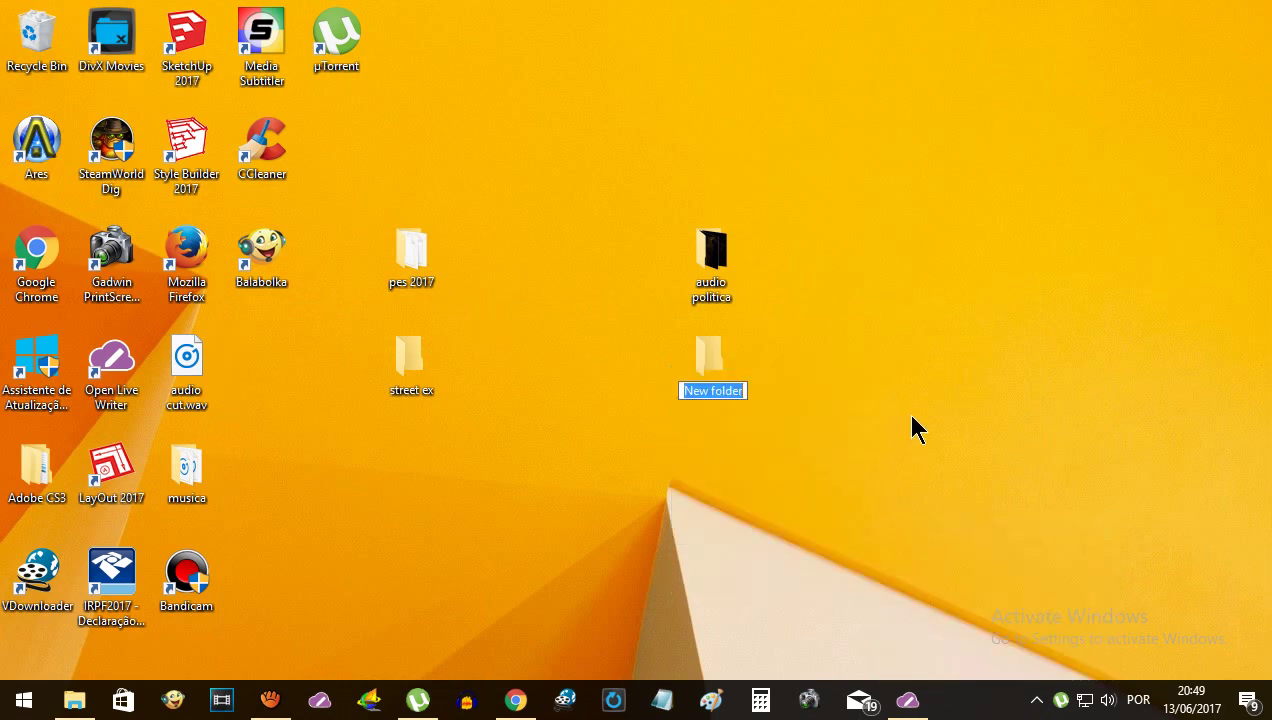
{"action": "type", "text": "RE3"}
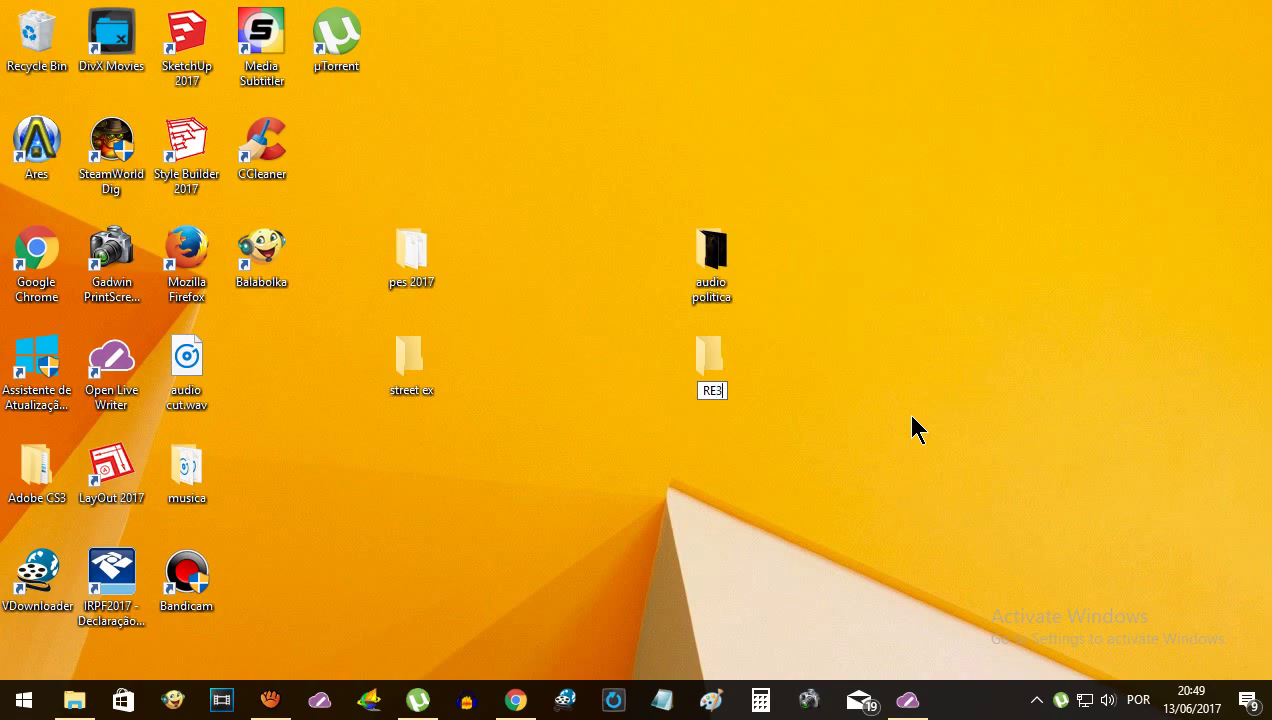
{"action": "key", "text": "Return"}
Open the RE3 folder and paste the copied Resident Evil 3 archive into it.
{"action": "key", "text": "Return"}
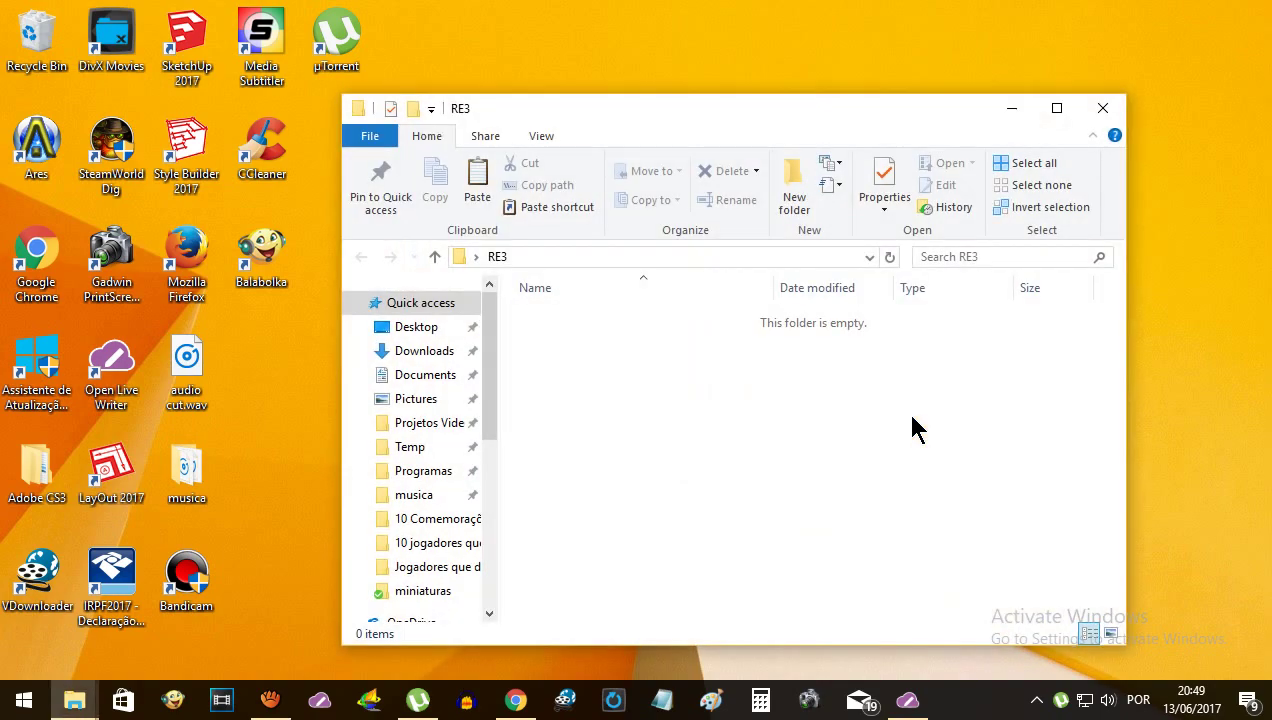
{"action": "right_click", "coordinate": [706, 381]}
{"action": "left_click", "coordinate": [790, 522]}
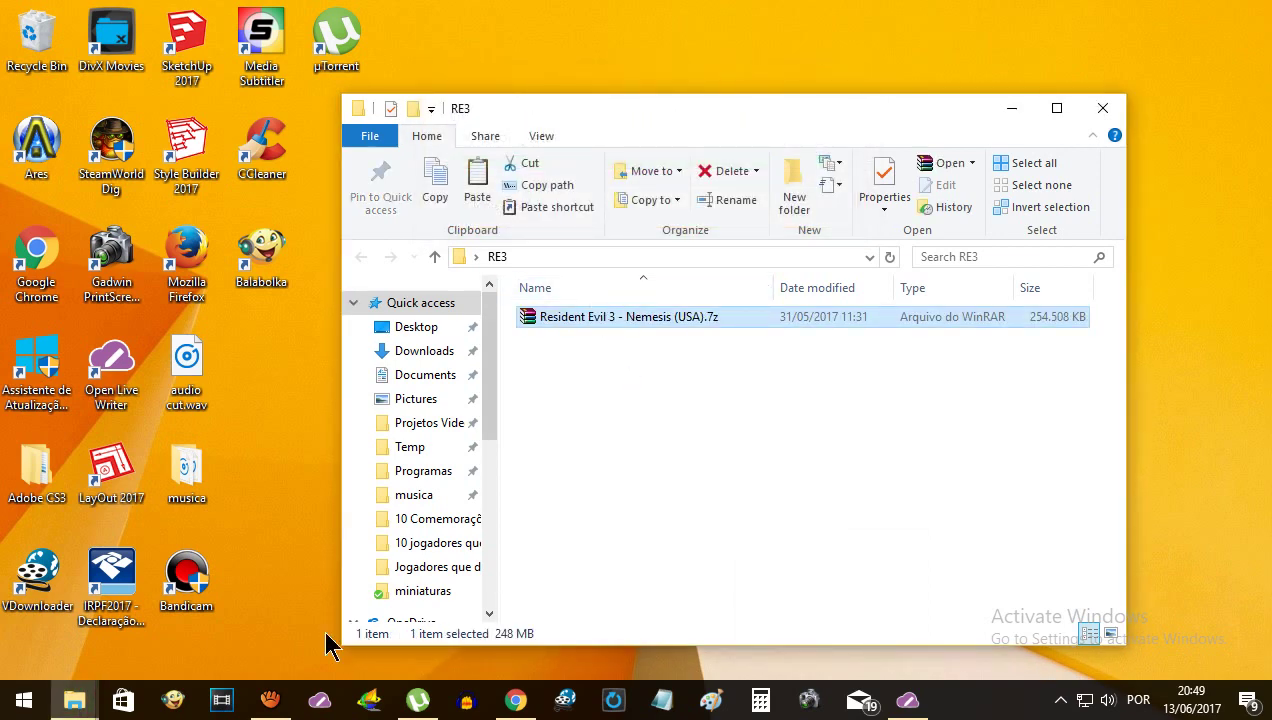
Switch back to Chrome, open the download page for the Epsxe emulator and close the downloads bar.
{"action": "left_click", "coordinate": [517, 706]}
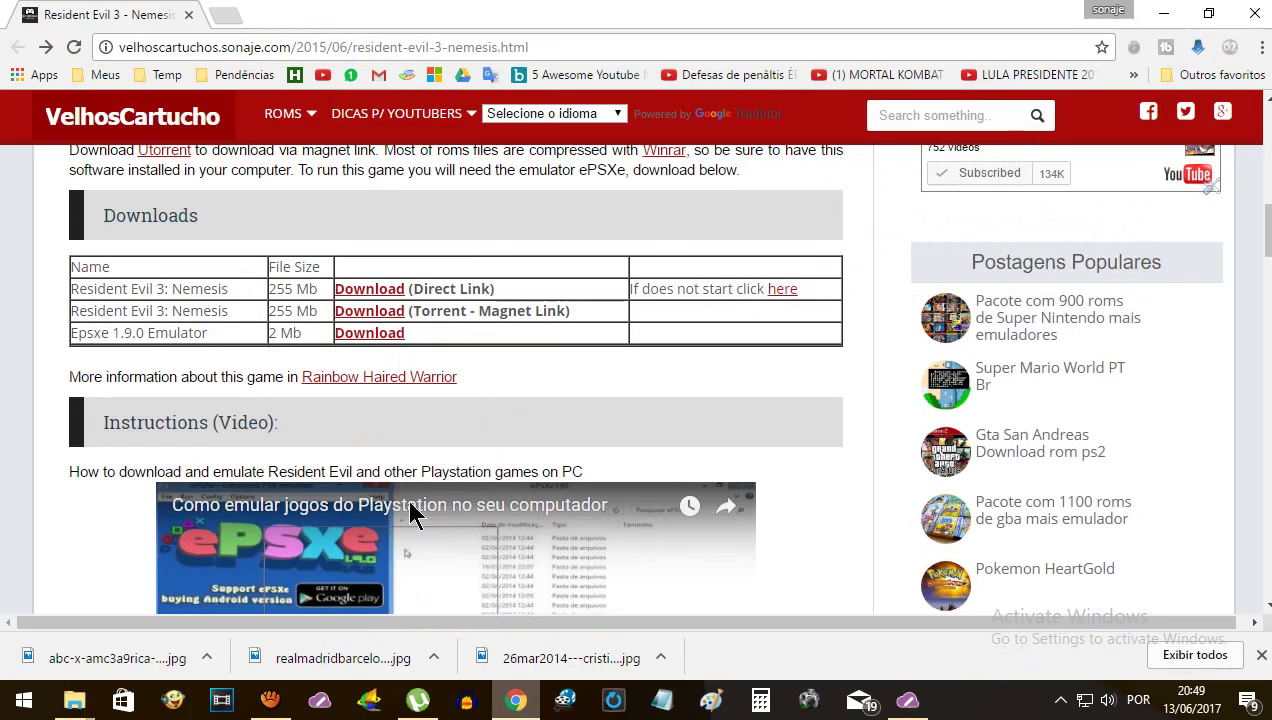
{"action": "left_click_drag", "start_coordinate": [204, 336], "coordinate": [98, 336]}
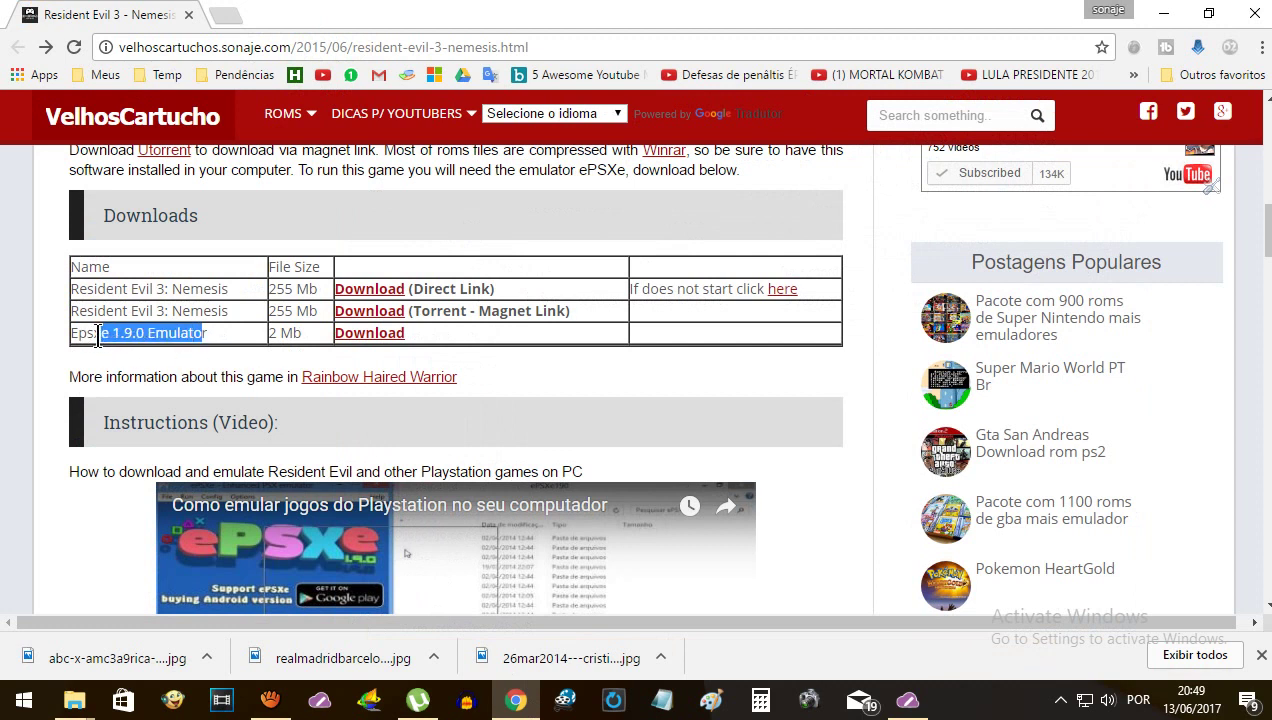
{"action": "left_click", "coordinate": [386, 337]}
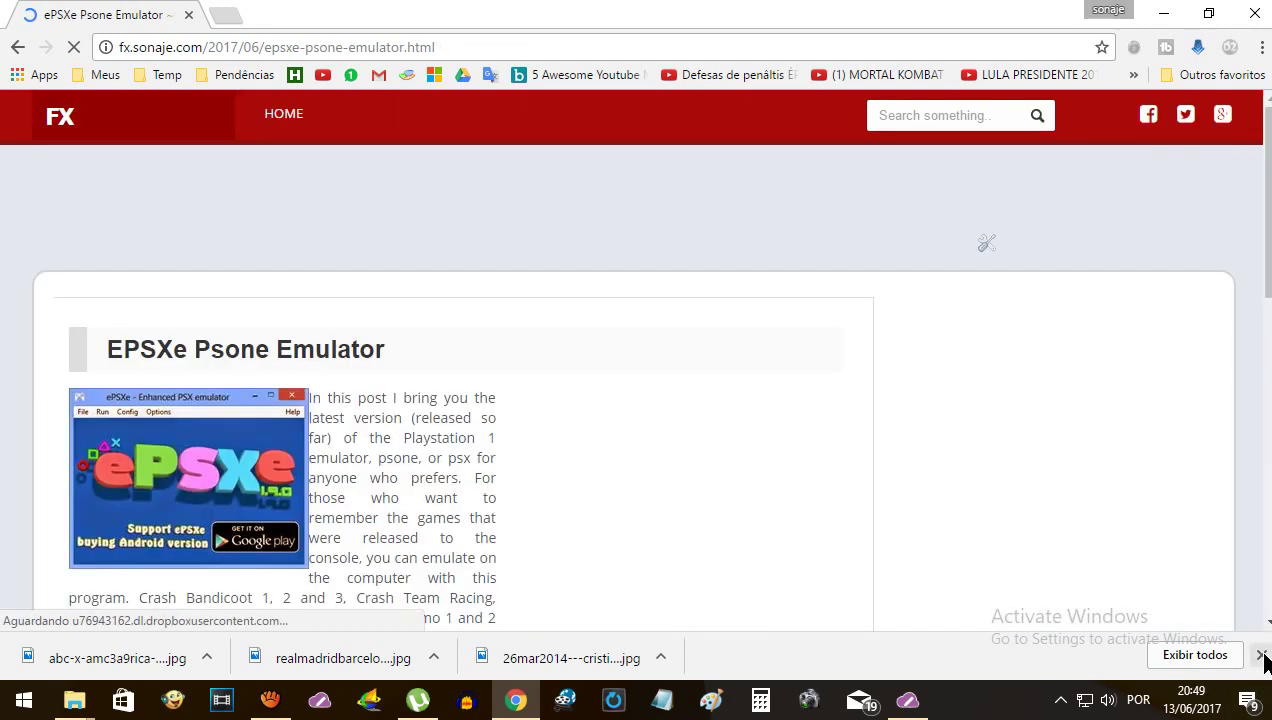
{"action": "left_click", "coordinate": [1261, 654]}
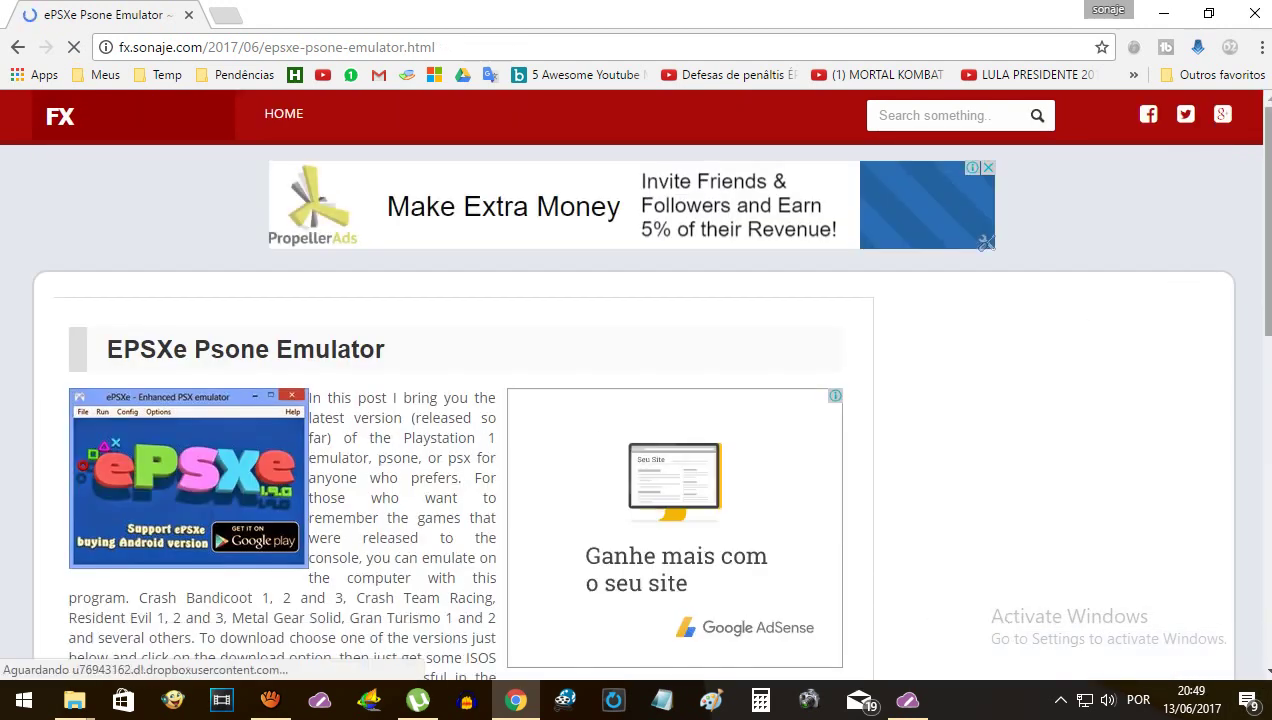
Download ePSXe version 2.0.0 for Windows and save epsxe200.7z to the Desktop.
{"action": "scroll", "coordinate": [1187, 275], "scroll_direction": "down", "scroll_amount": 1}
{"action": "scroll", "coordinate": [444, 537], "scroll_direction": "down", "scroll_amount": 8}
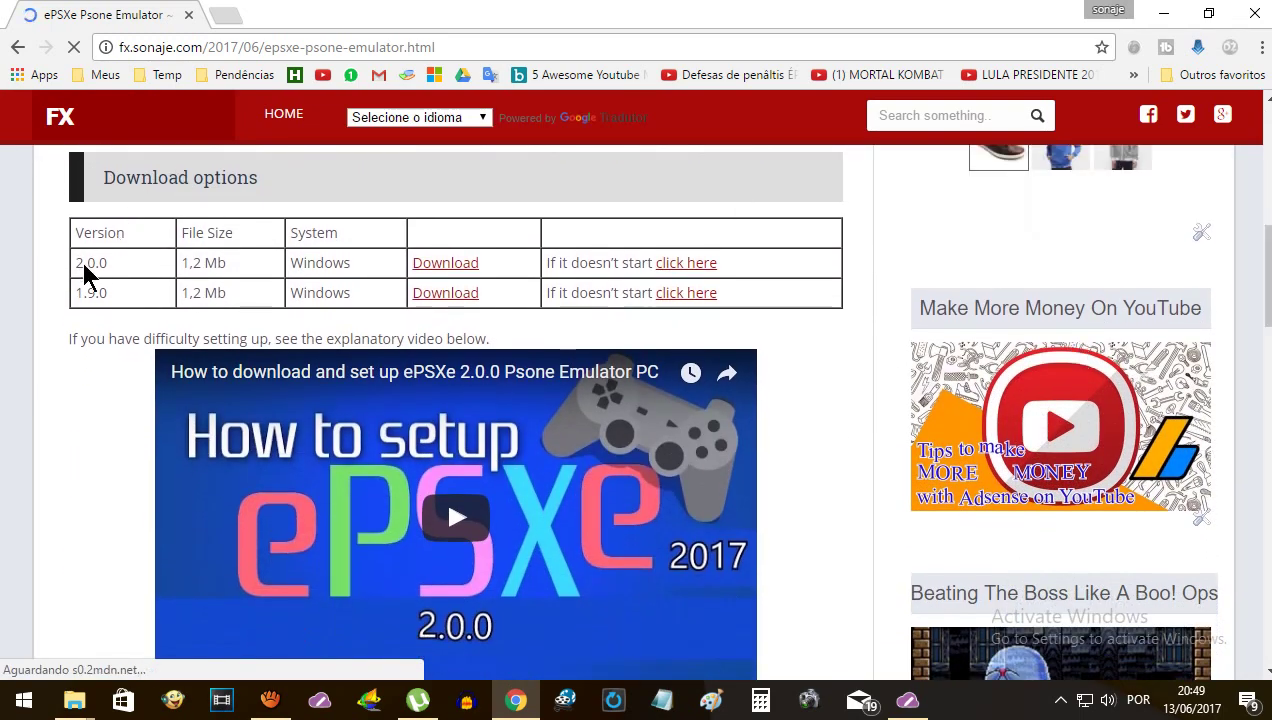
{"action": "left_click_drag", "start_coordinate": [83, 264], "coordinate": [152, 266]}
{"action": "left_click_drag", "start_coordinate": [85, 291], "coordinate": [108, 293]}
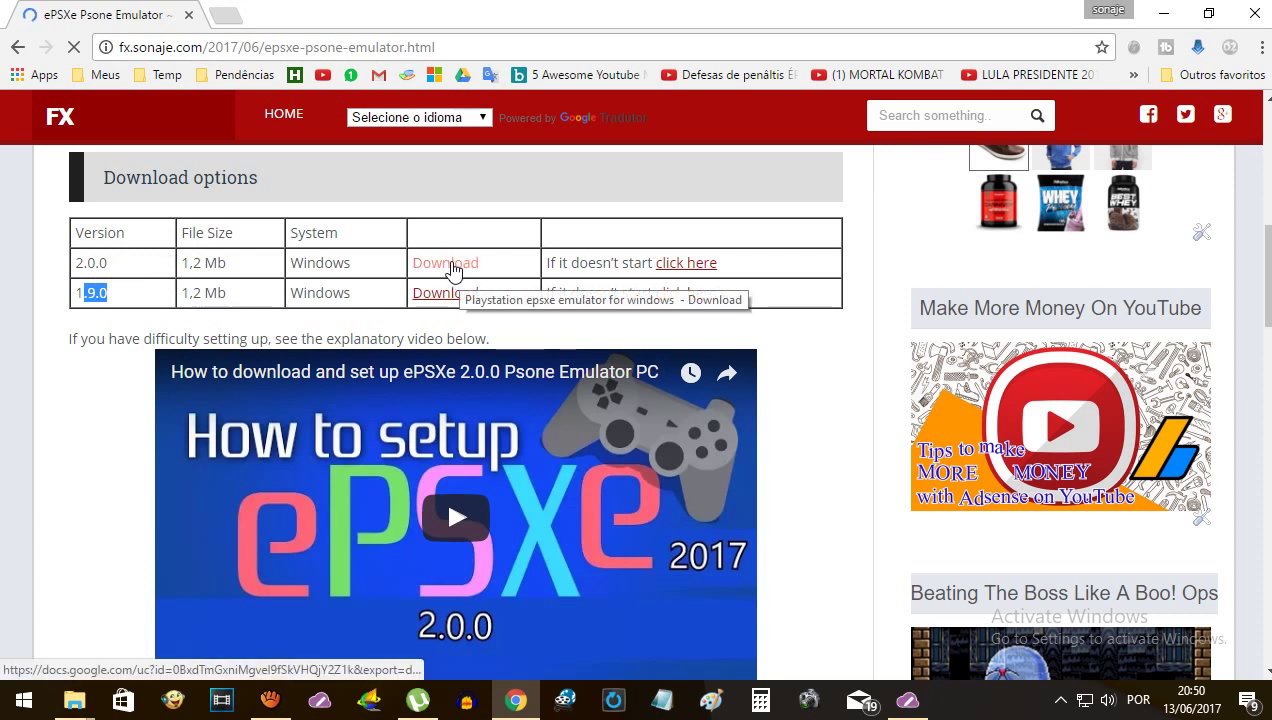
{"action": "left_click", "coordinate": [451, 270]}
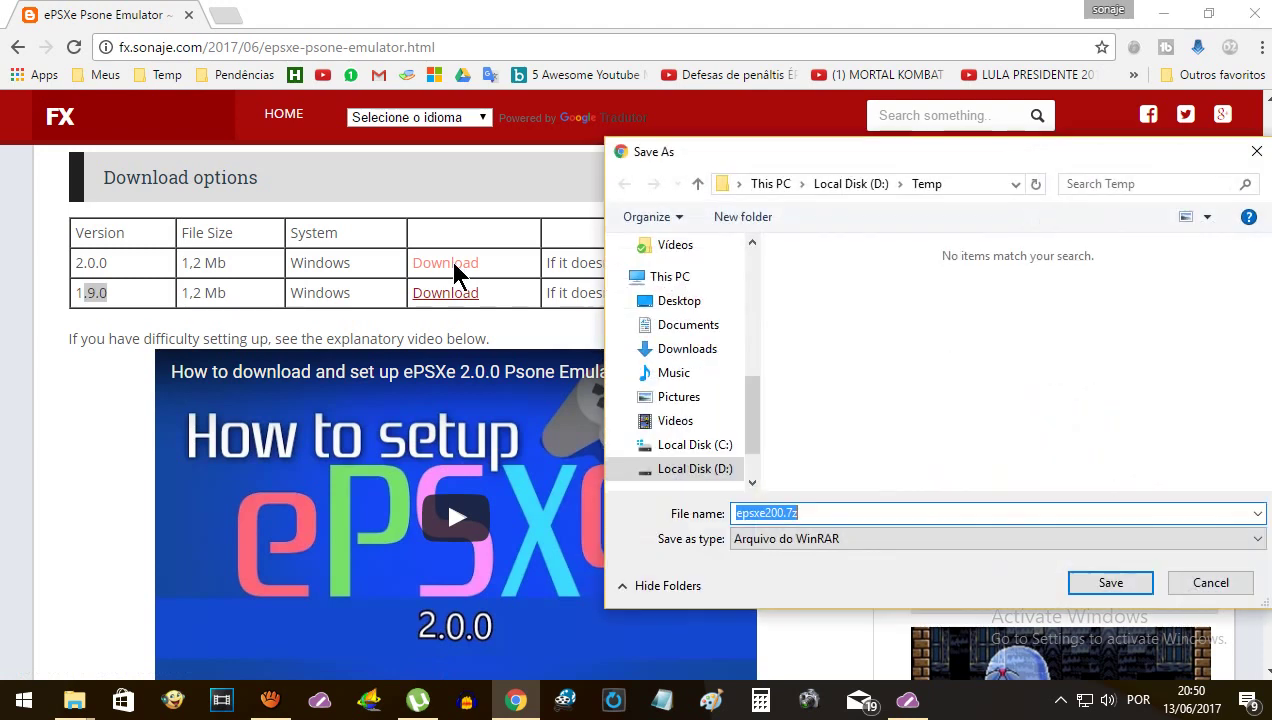
{"action": "left_click_drag", "start_coordinate": [805, 152], "coordinate": [520, 133]}
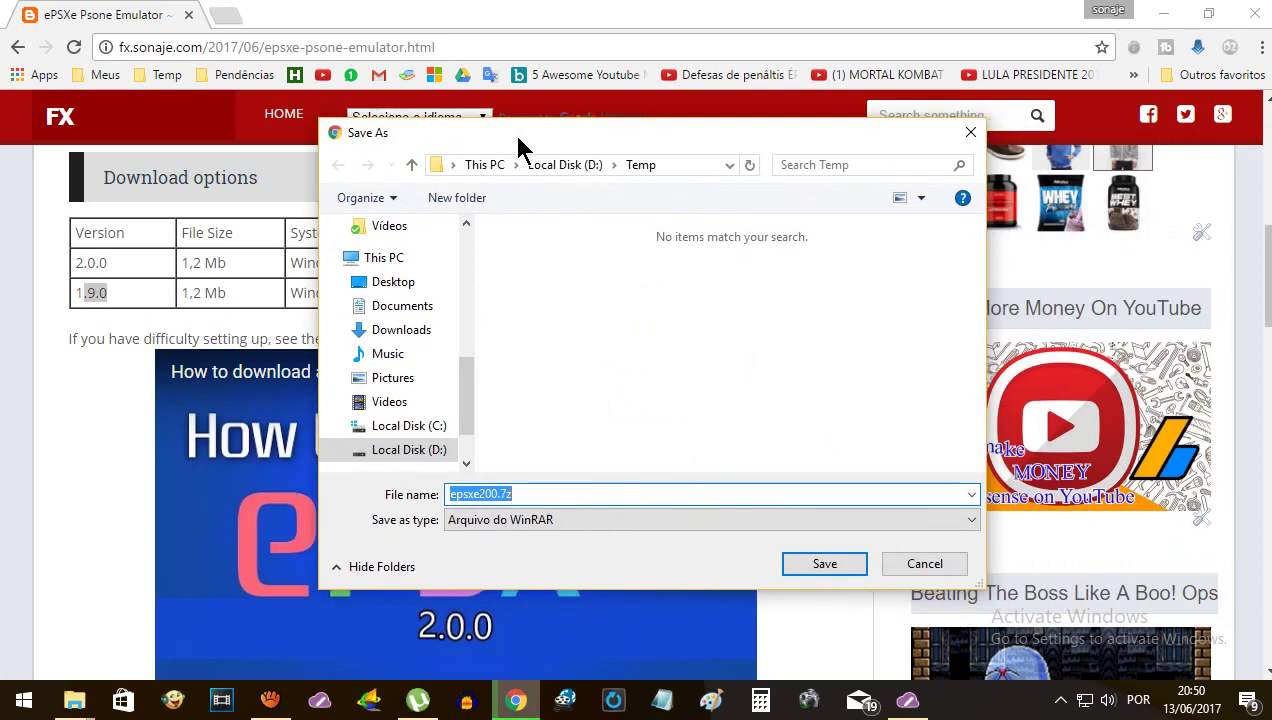
{"action": "left_click", "coordinate": [384, 284]}
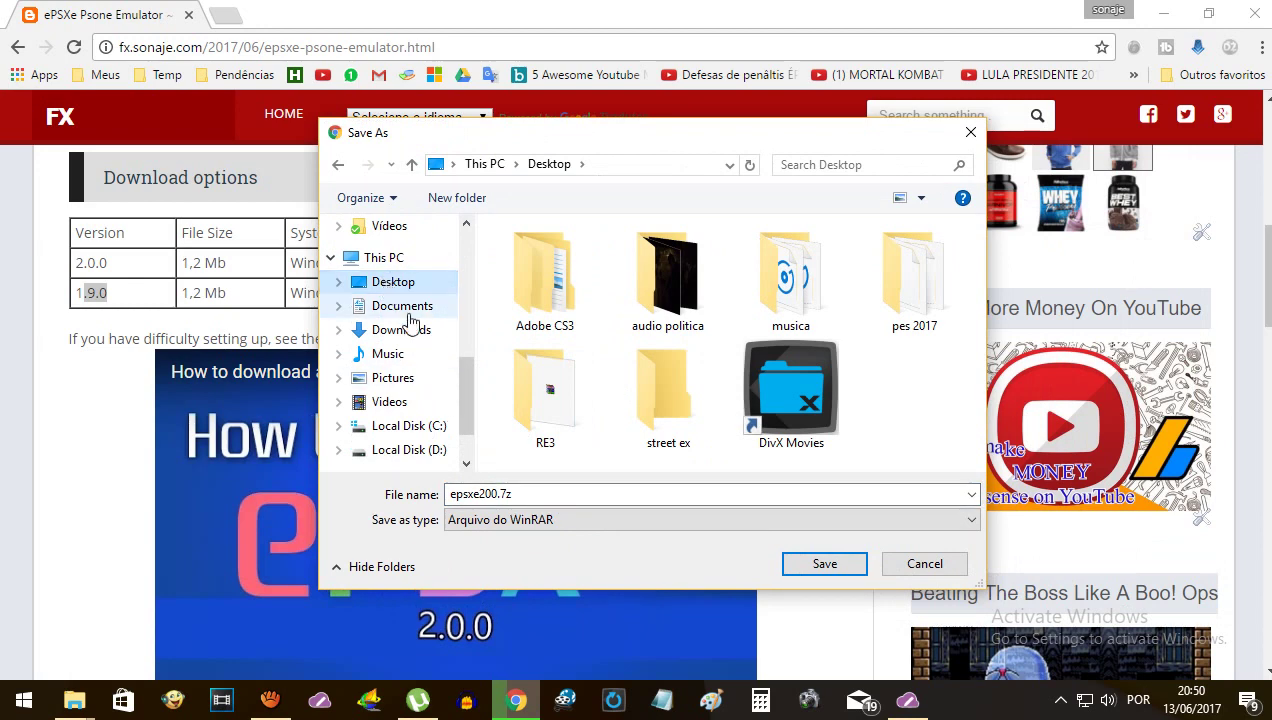
{"action": "left_click", "coordinate": [825, 566]}
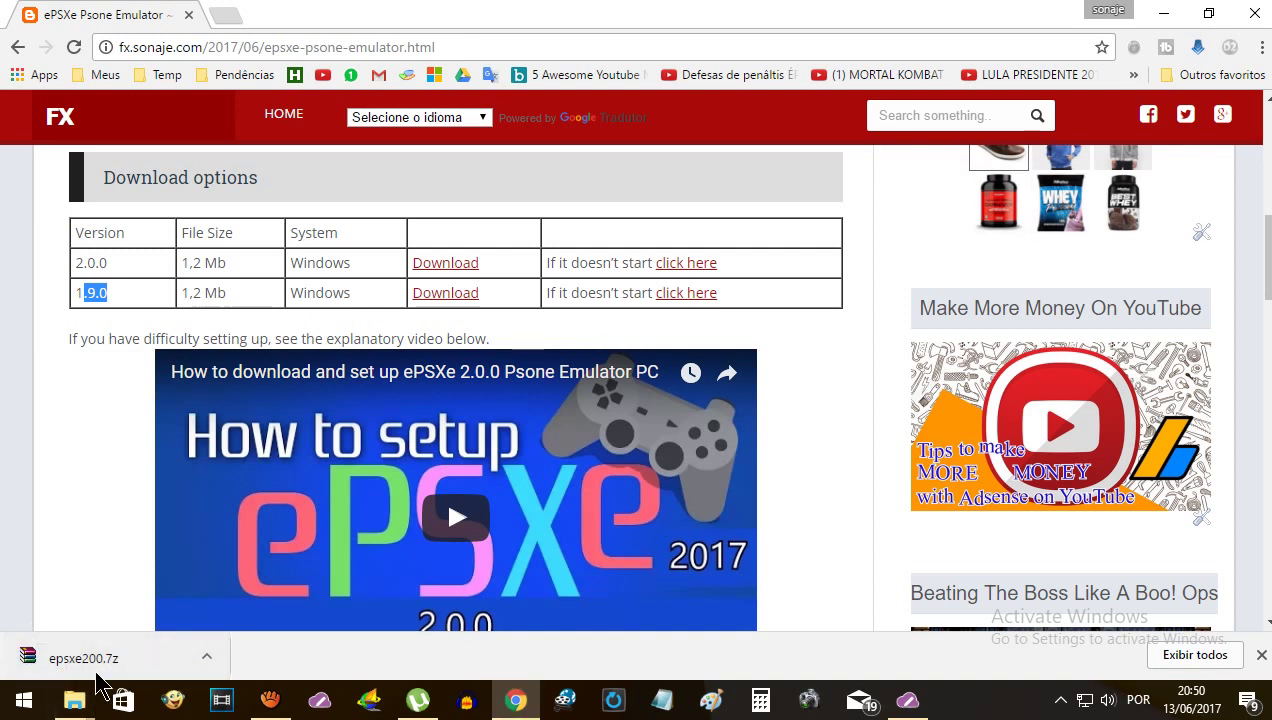
Minimize the open windows and move epsxe200.7z from the desktop into the RE3 folder.
{"action": "left_click", "coordinate": [1164, 13]}
{"action": "left_click", "coordinate": [1013, 107]}
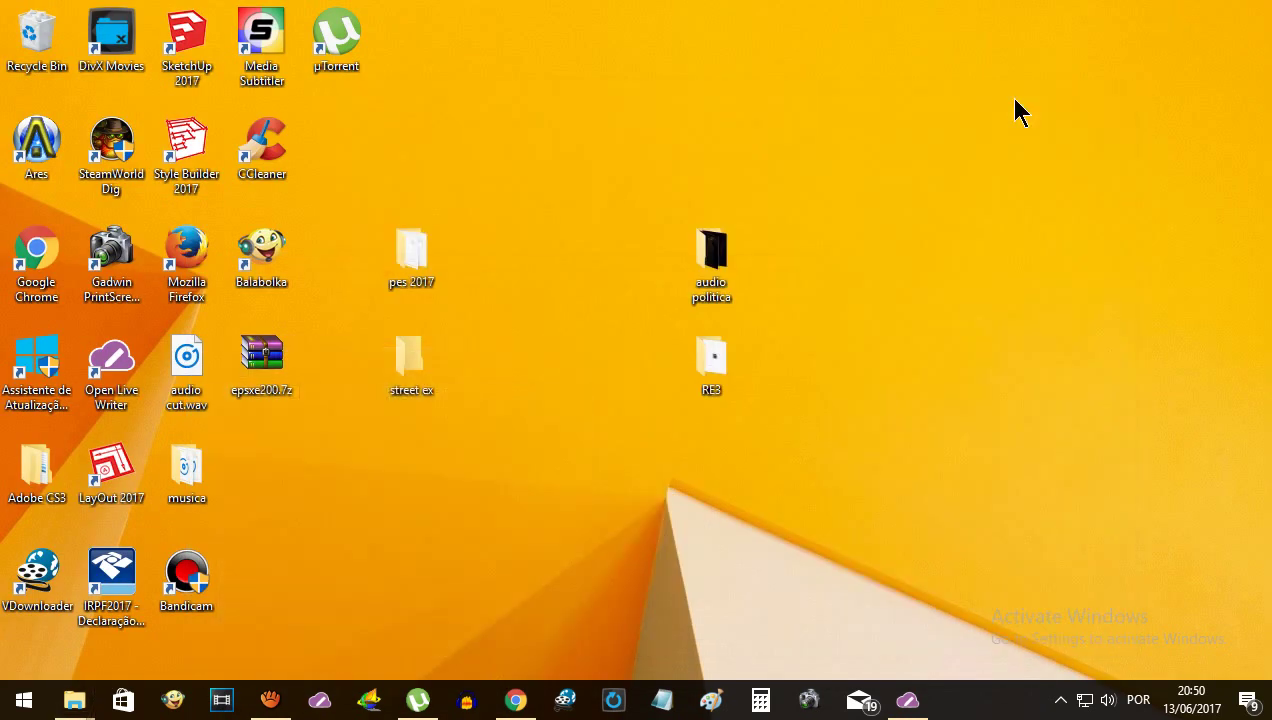
{"action": "right_click", "coordinate": [263, 365]}
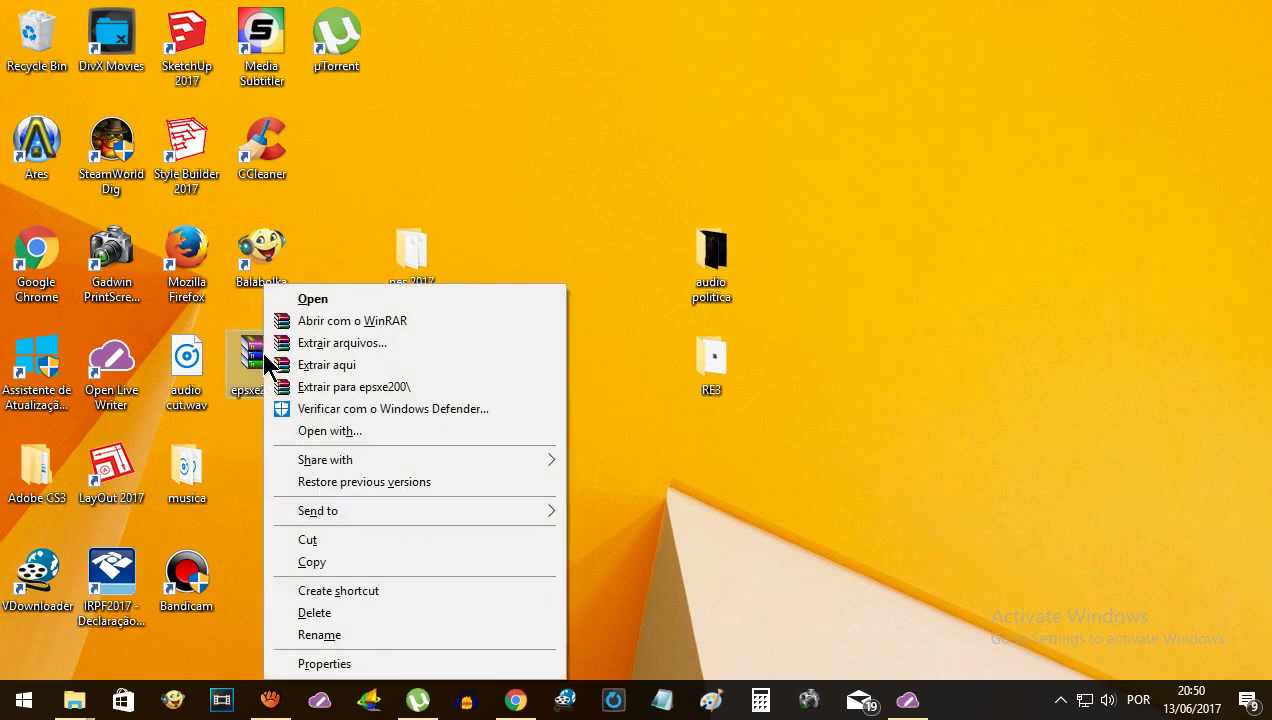
{"action": "left_click", "coordinate": [335, 545]}
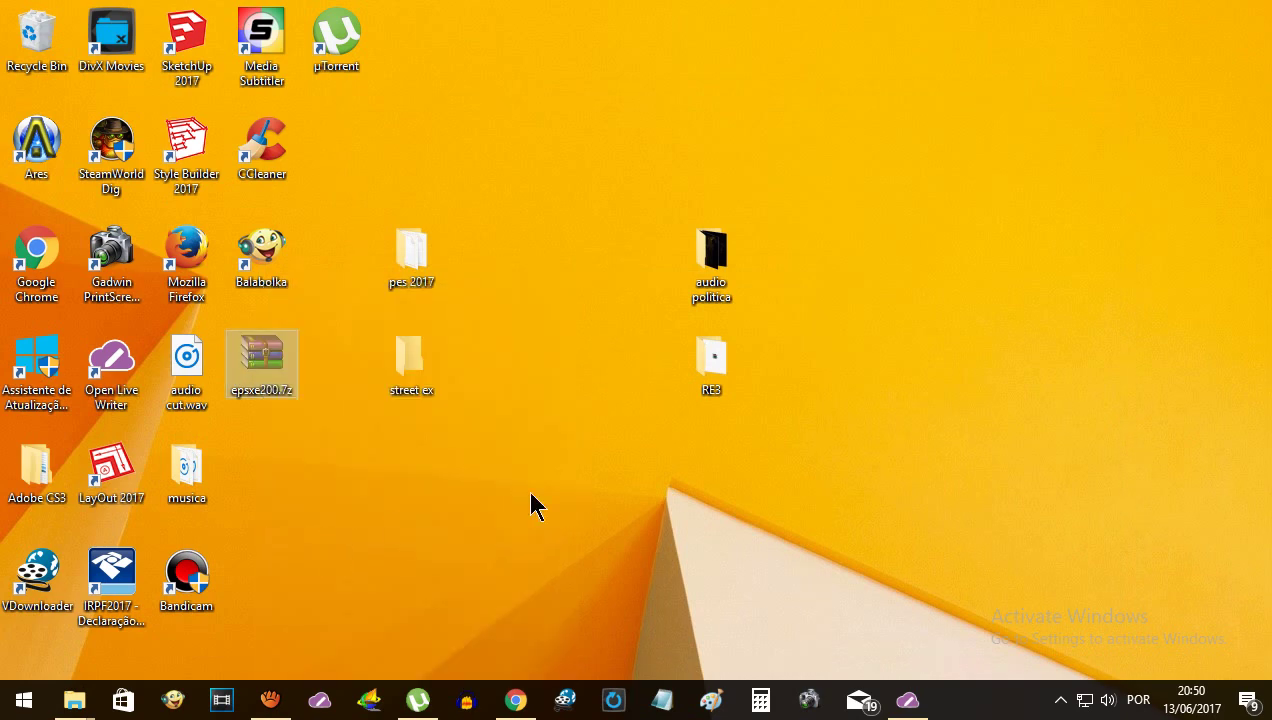
{"action": "left_click", "coordinate": [708, 372]}
{"action": "right_click", "coordinate": [711, 369]}
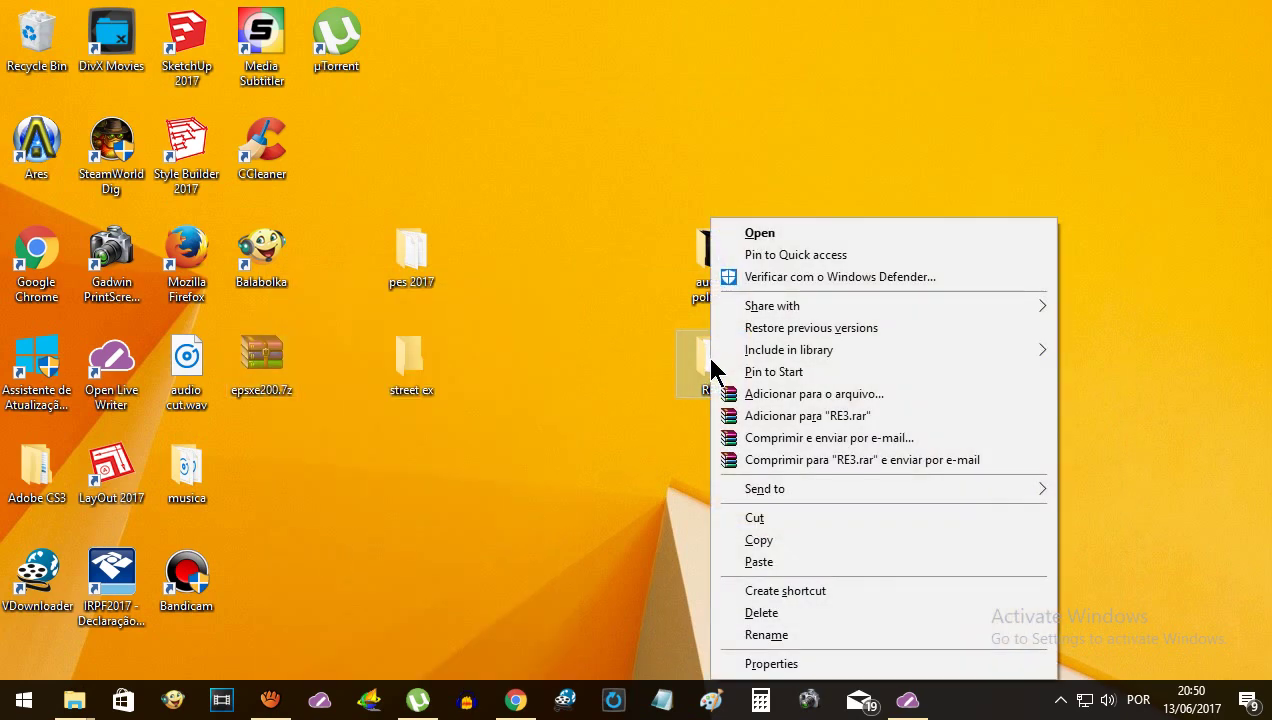
{"action": "left_click", "coordinate": [776, 236]}
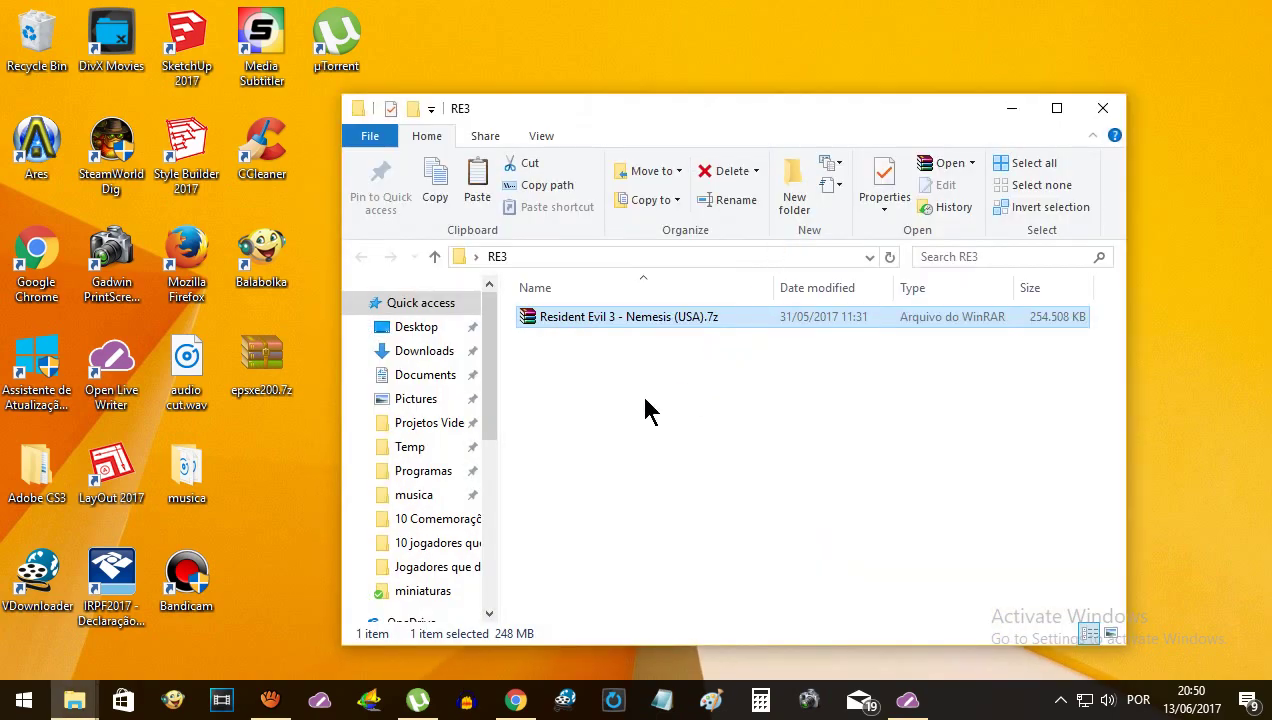
{"action": "right_click", "coordinate": [645, 410]}
{"action": "left_click", "coordinate": [706, 248]}
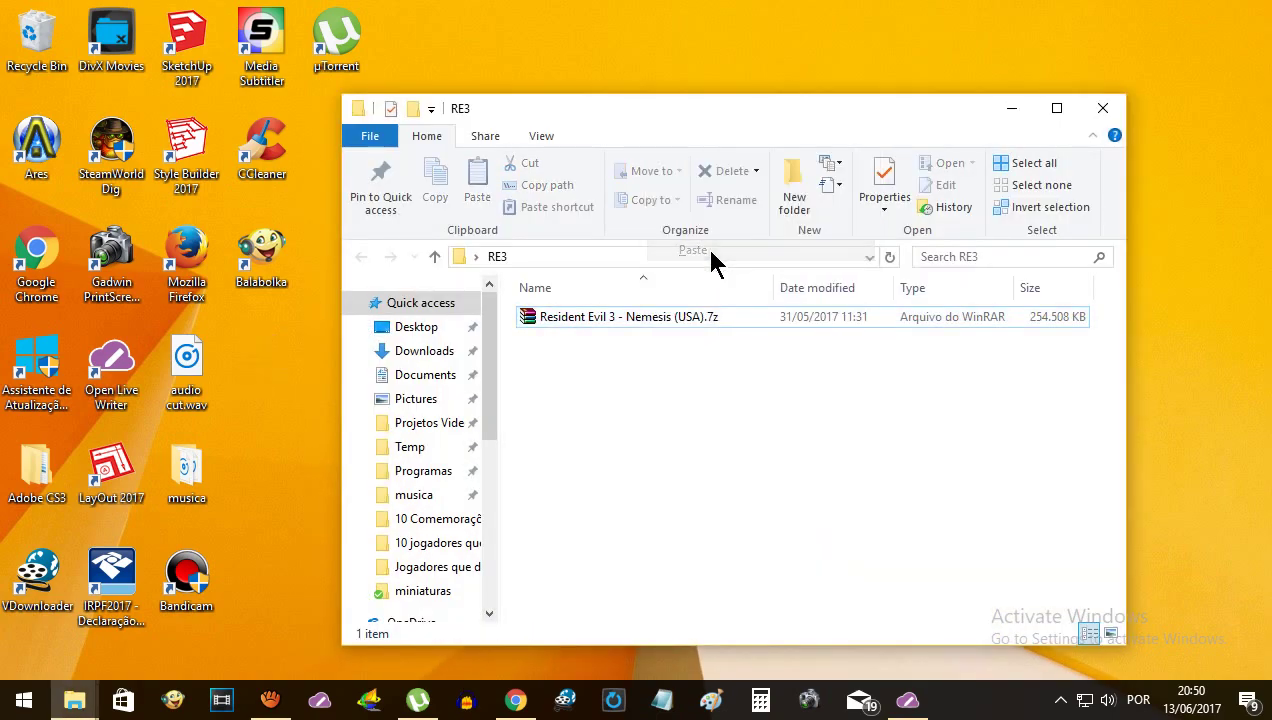
Maximize the RE3 folder window and extract epsxe200.7z directly into this folder.
{"action": "left_click", "coordinate": [1056, 107]}
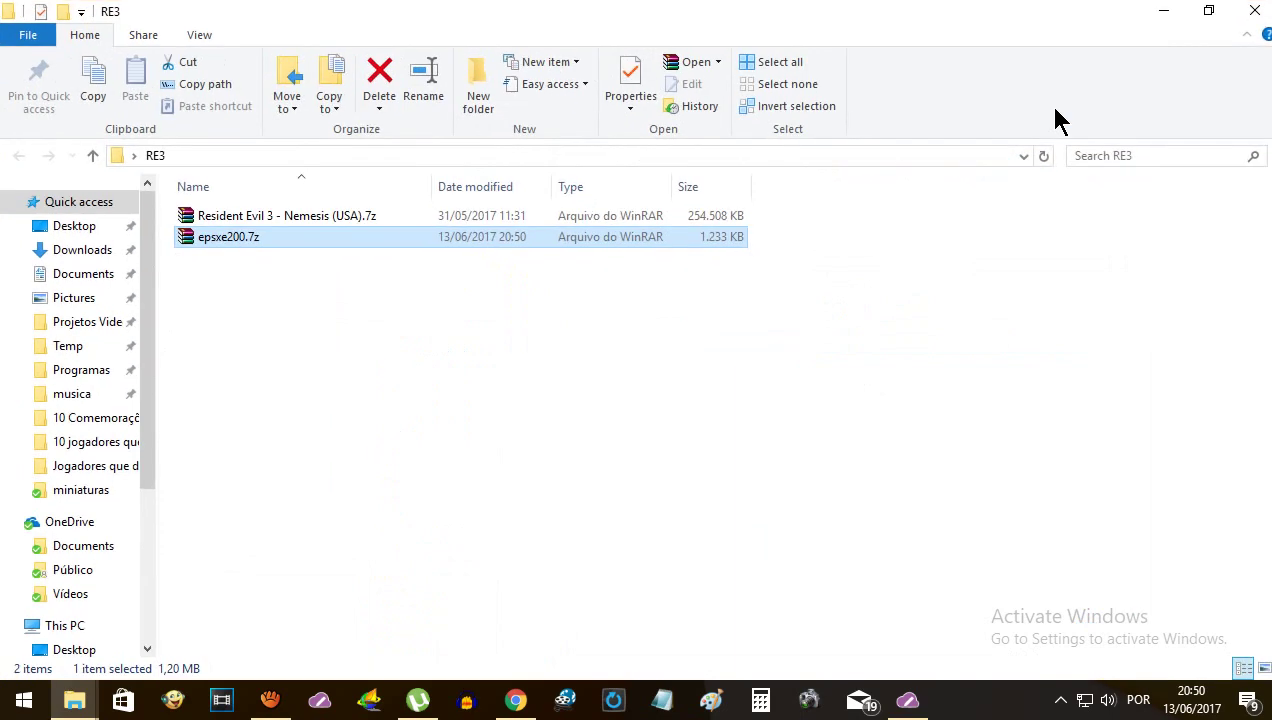
{"action": "right_click", "coordinate": [228, 244]}
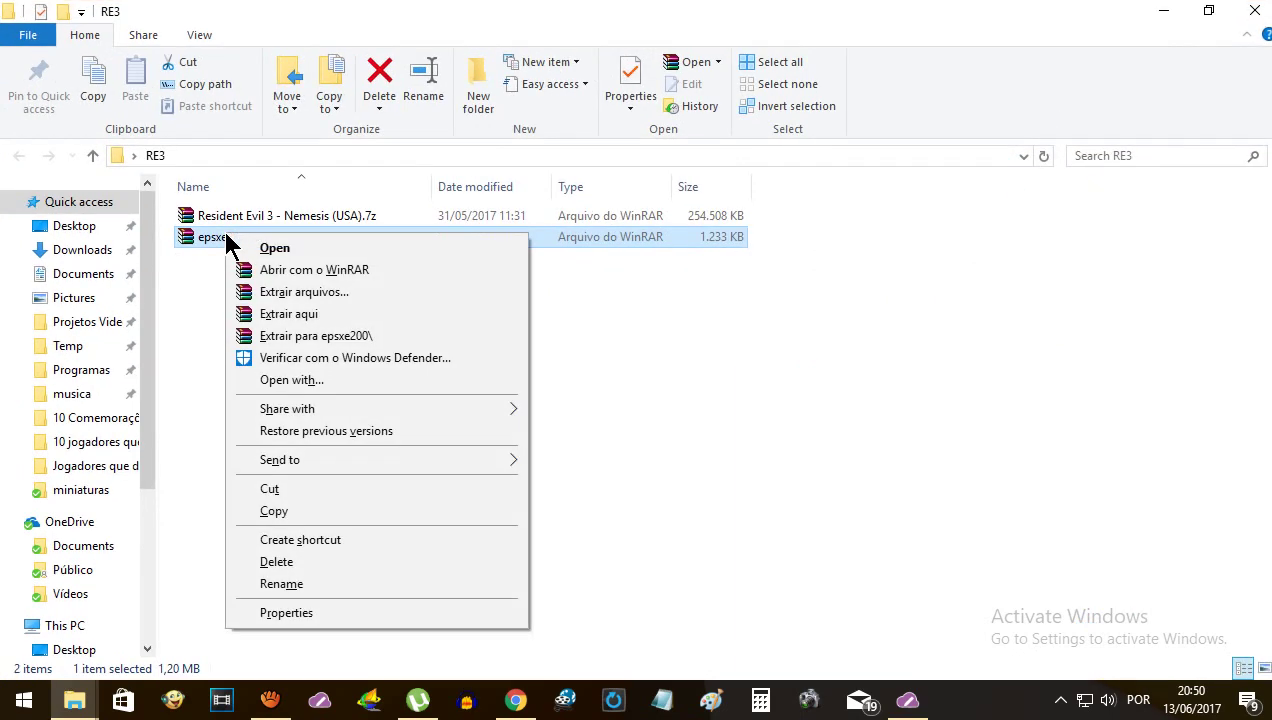
{"action": "left_click", "coordinate": [325, 316]}
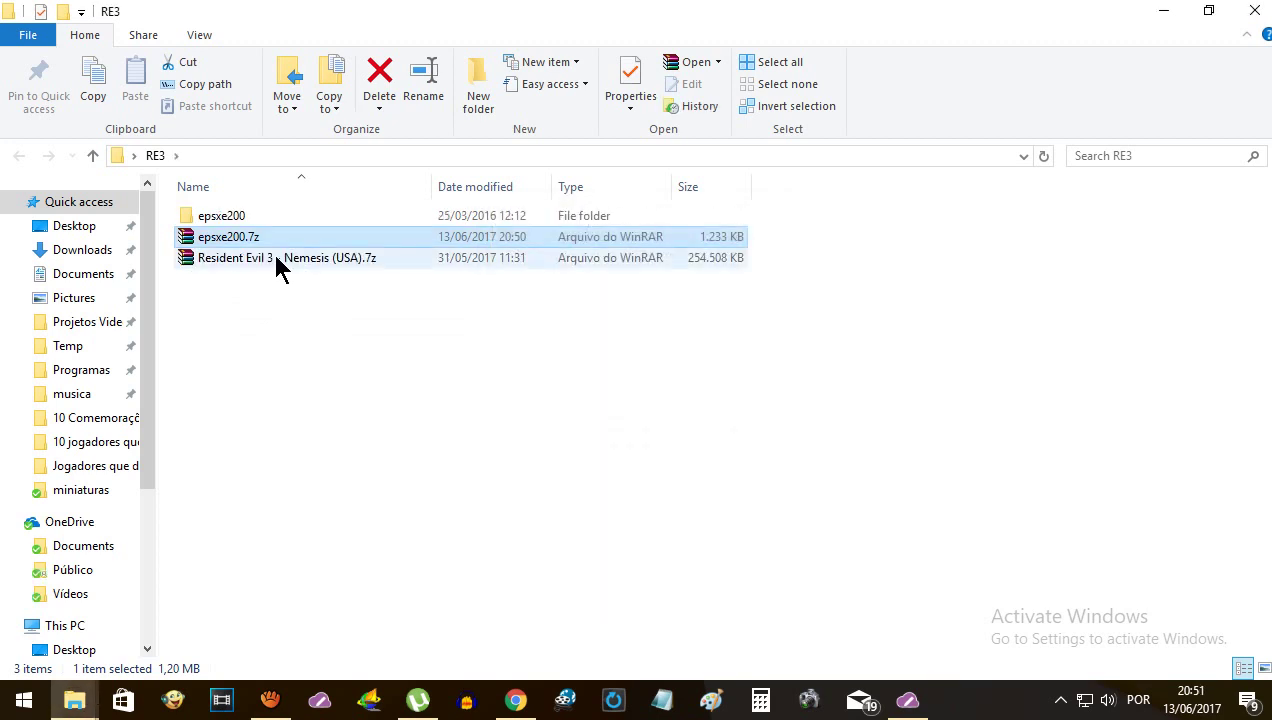
Move Resident Evil 3 - Nemesis (USA).7z from the RE3 folder into the isos folder inside epsxe200.
{"action": "left_click", "coordinate": [277, 266]}
{"action": "right_click", "coordinate": [297, 266]}
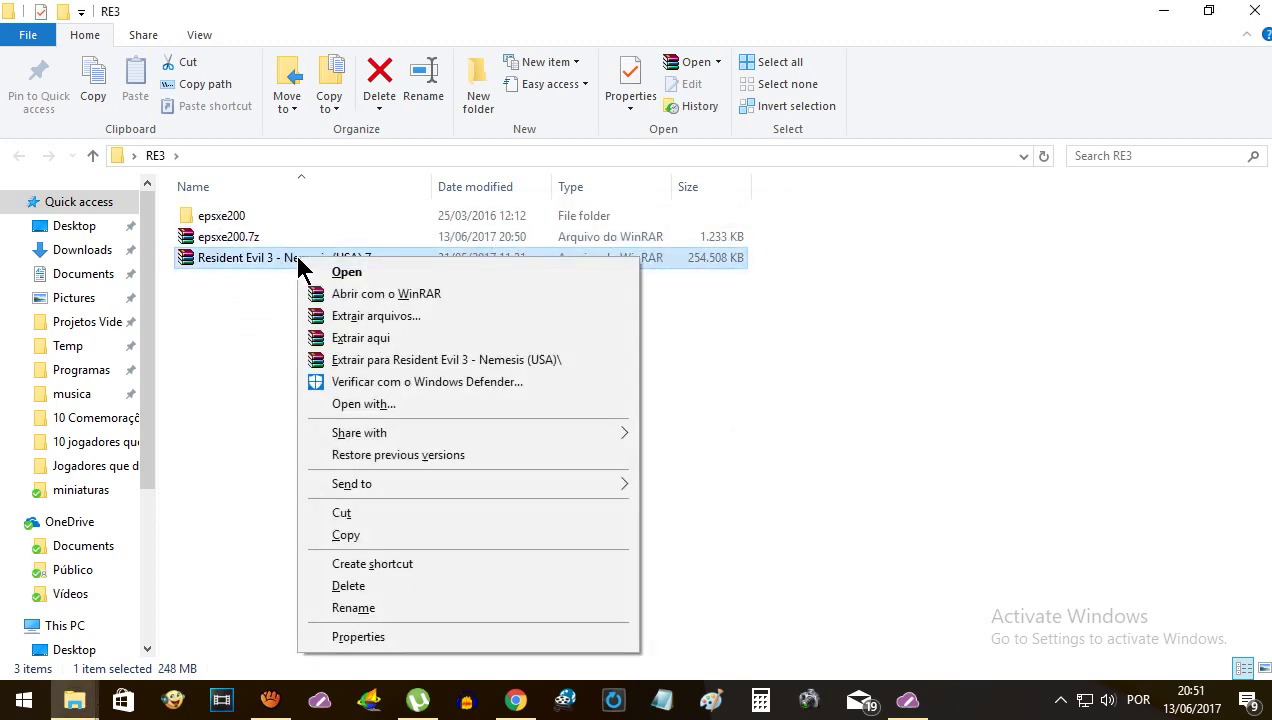
{"action": "left_click", "coordinate": [364, 514]}
{"action": "left_click", "coordinate": [231, 217]}
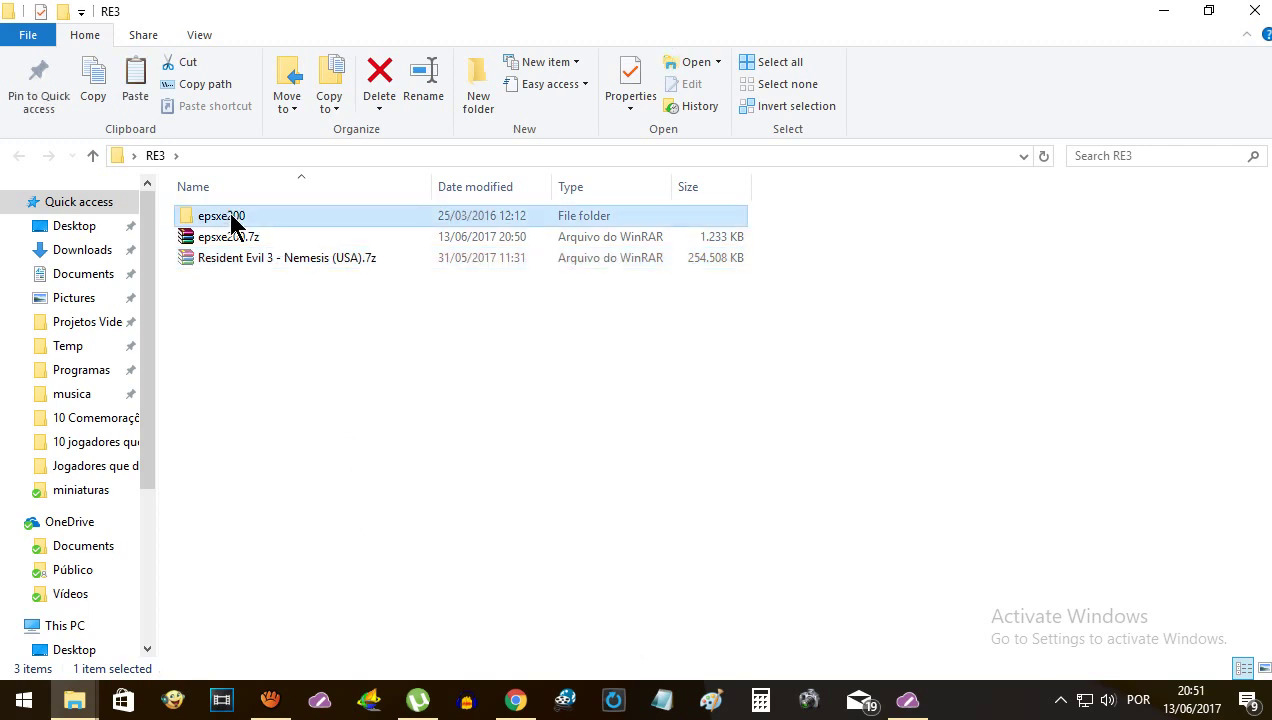
{"action": "right_click", "coordinate": [230, 215]}
{"action": "left_click", "coordinate": [316, 212]}
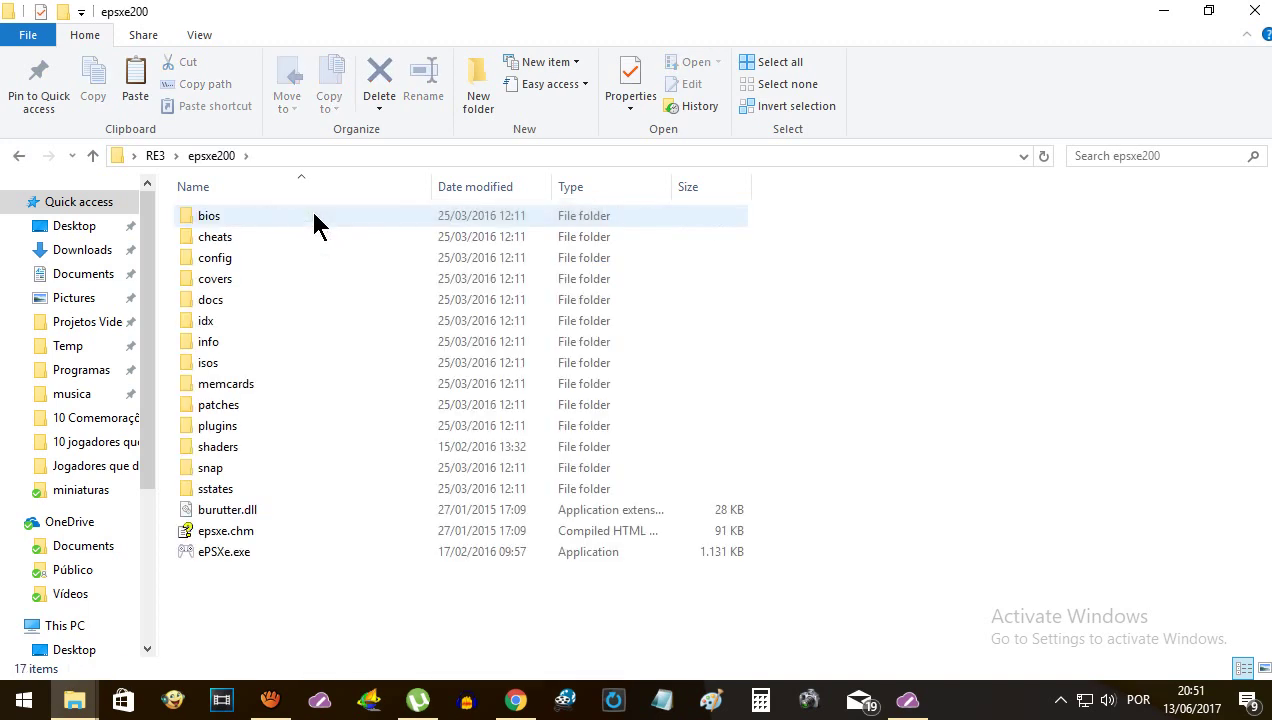
{"action": "right_click", "coordinate": [218, 363]}
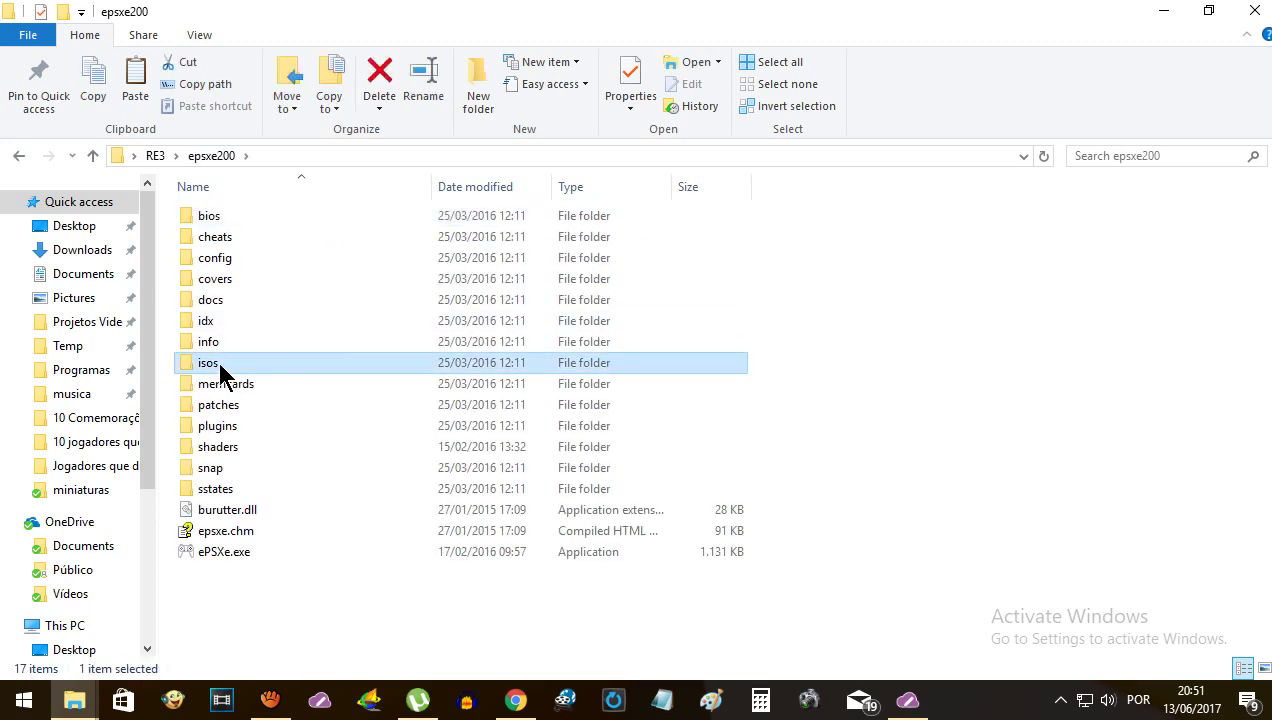
{"action": "left_click", "coordinate": [296, 211]}
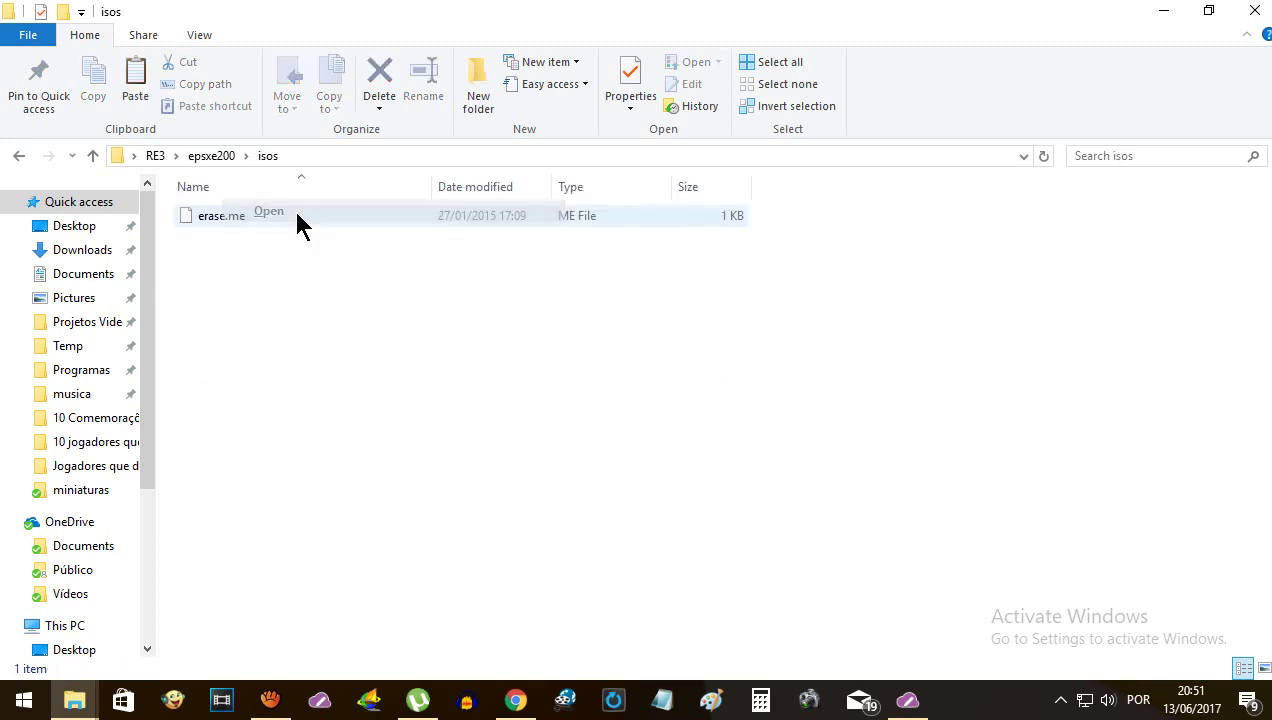
{"action": "right_click", "coordinate": [320, 309]}
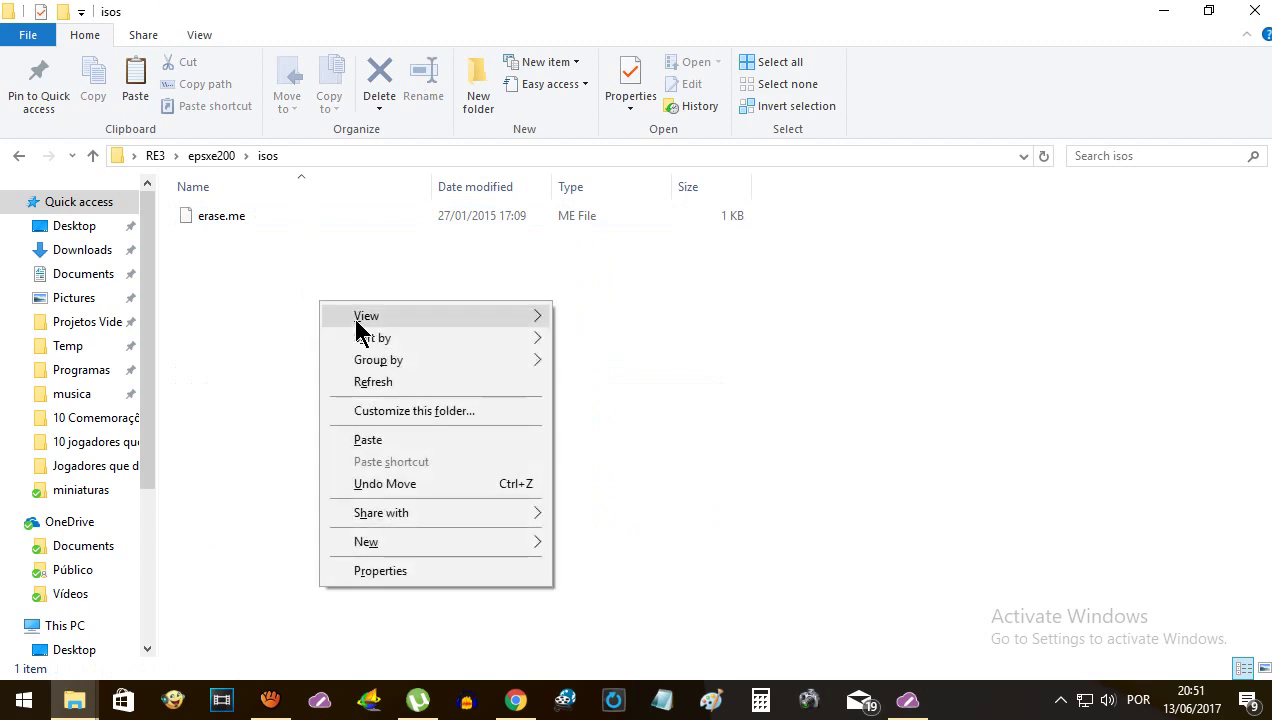
{"action": "left_click", "coordinate": [414, 443]}
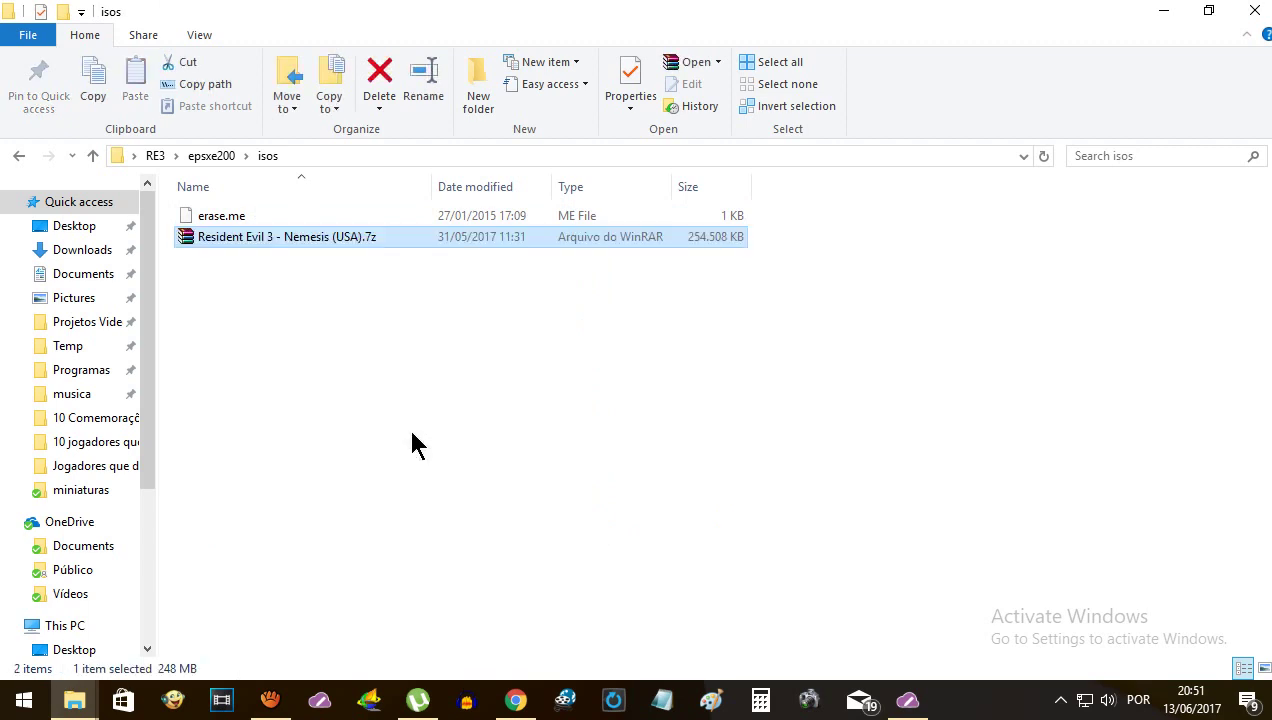
Extract Resident Evil 3 - Nemesis (USA).7z into the isos folder and select the extracted .bin file.
{"action": "right_click", "coordinate": [229, 238]}
{"action": "left_click", "coordinate": [322, 318]}
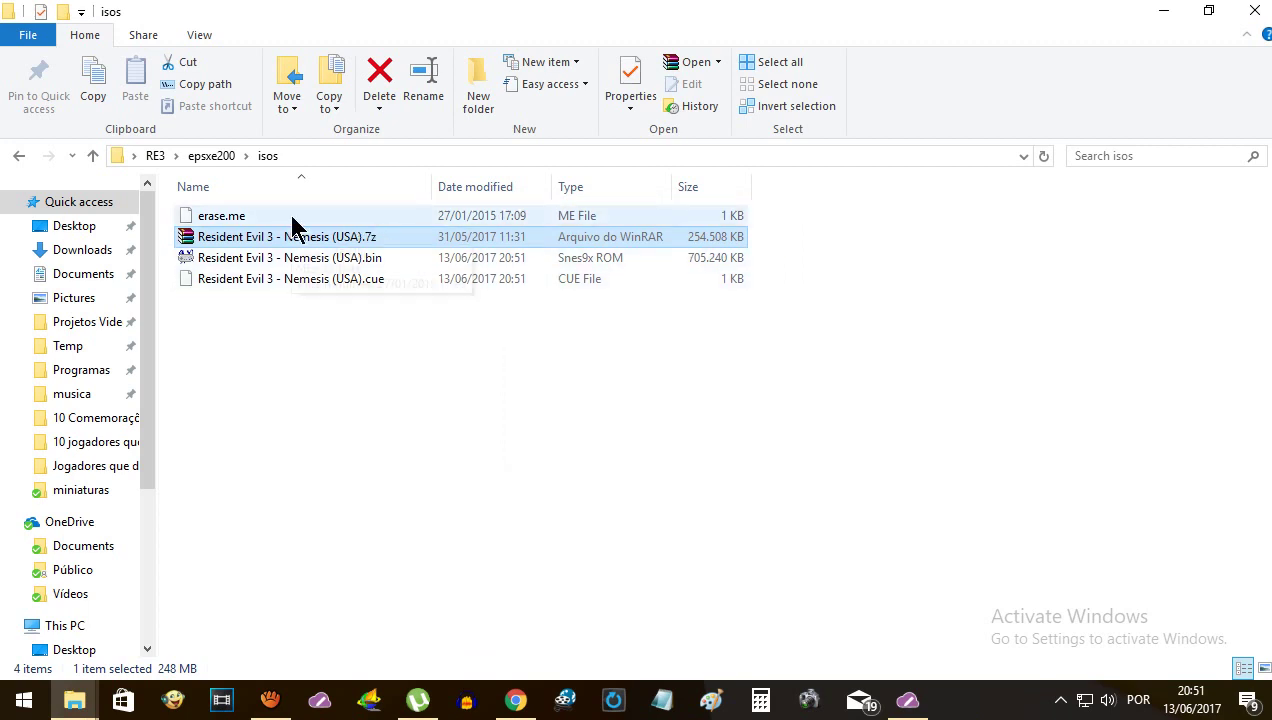
{"action": "left_click", "coordinate": [297, 258]}
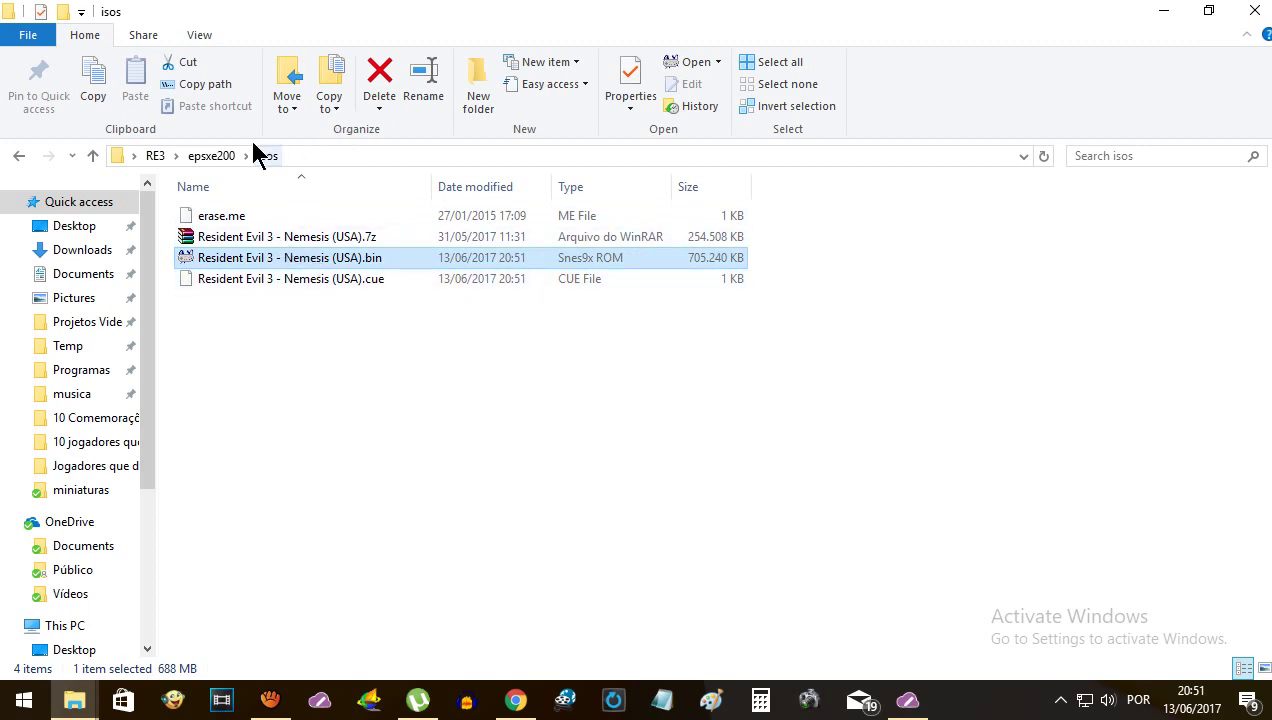
Return to the epsxe200 folder and launch ePSXe.exe.
{"action": "left_click", "coordinate": [209, 158]}
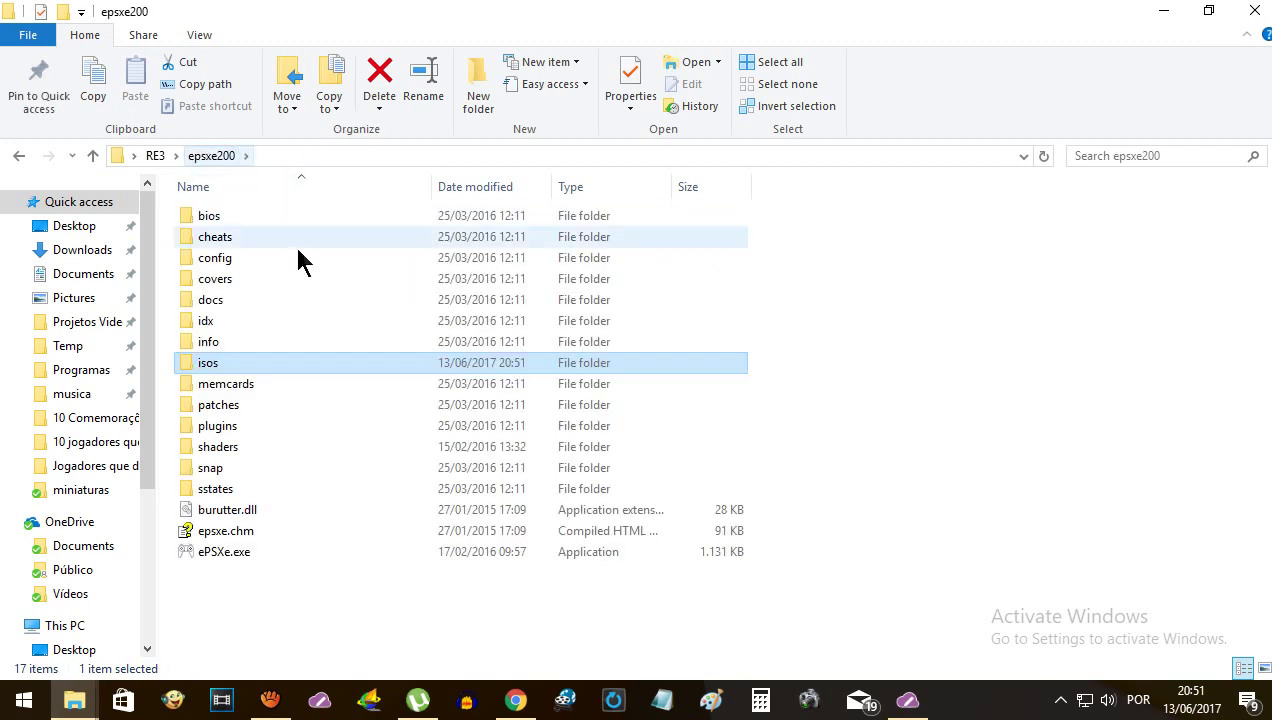
{"action": "left_click", "coordinate": [226, 560]}
{"action": "right_click", "coordinate": [238, 563]}
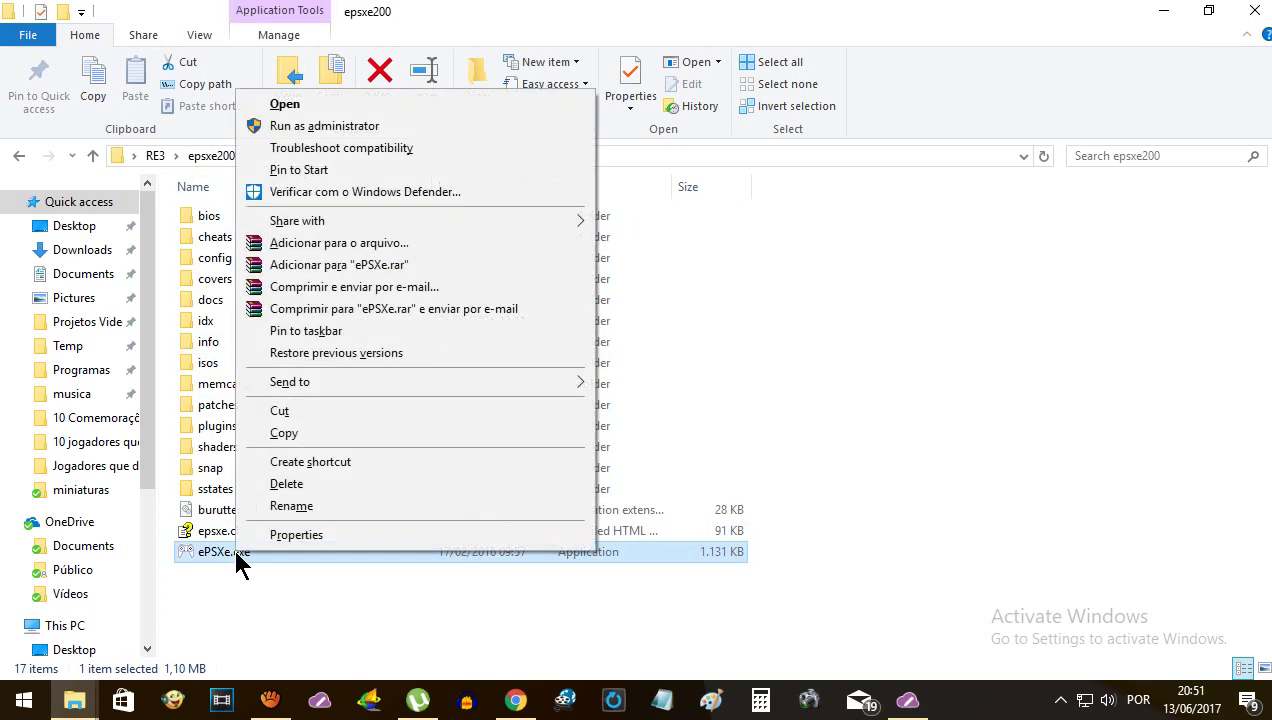
{"action": "left_click", "coordinate": [300, 106]}
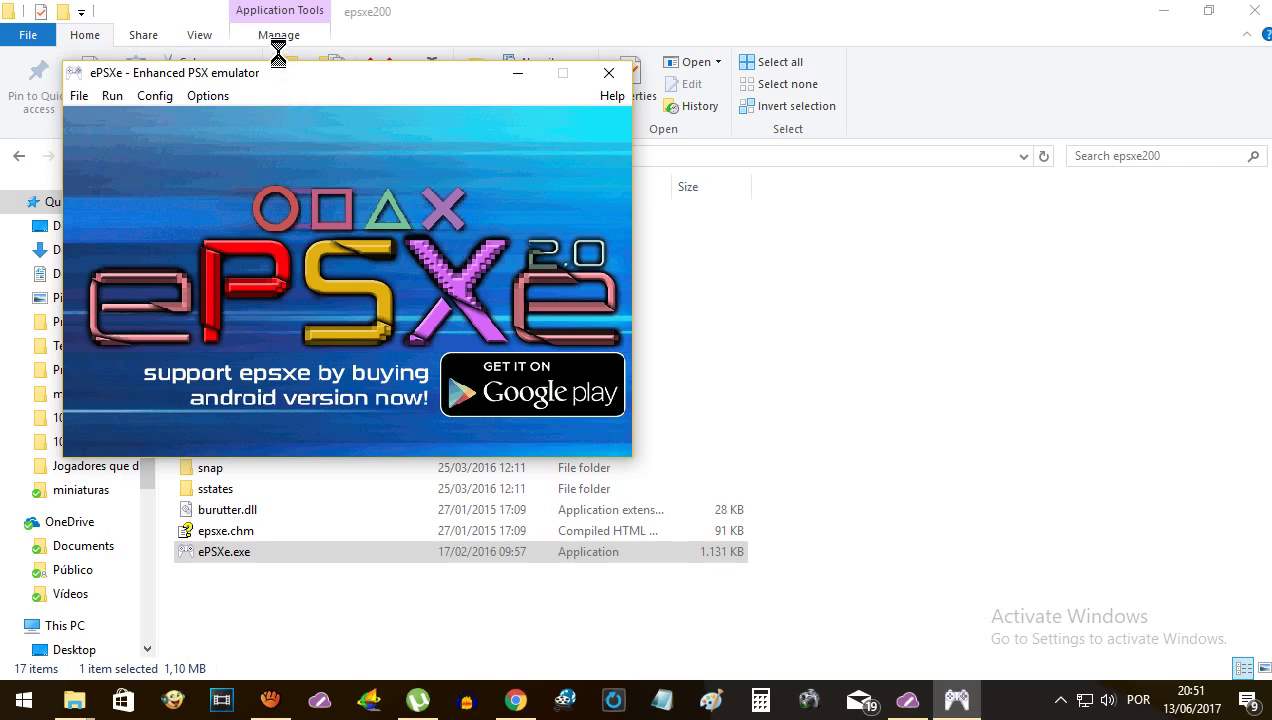
Start the emulator's configuration wizard, accept HLE Bios and dismiss the plugin error messages.
{"action": "left_click", "coordinate": [155, 96]}
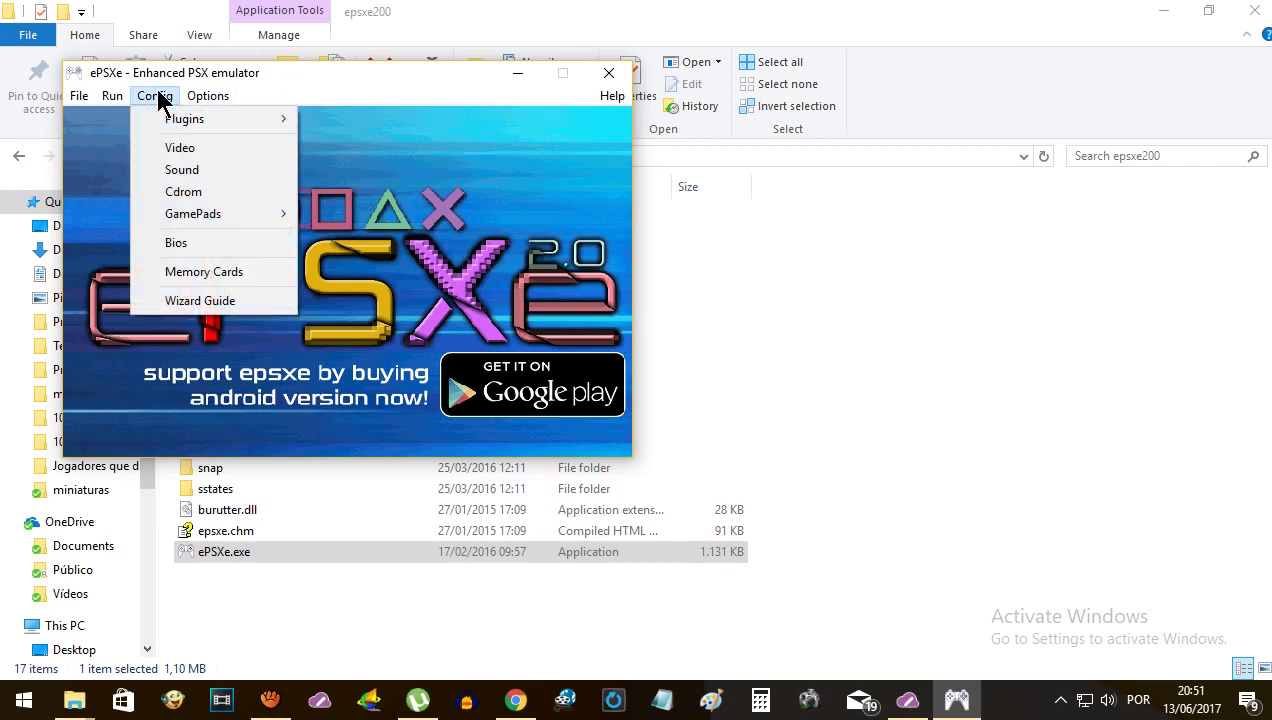
{"action": "left_click", "coordinate": [212, 300]}
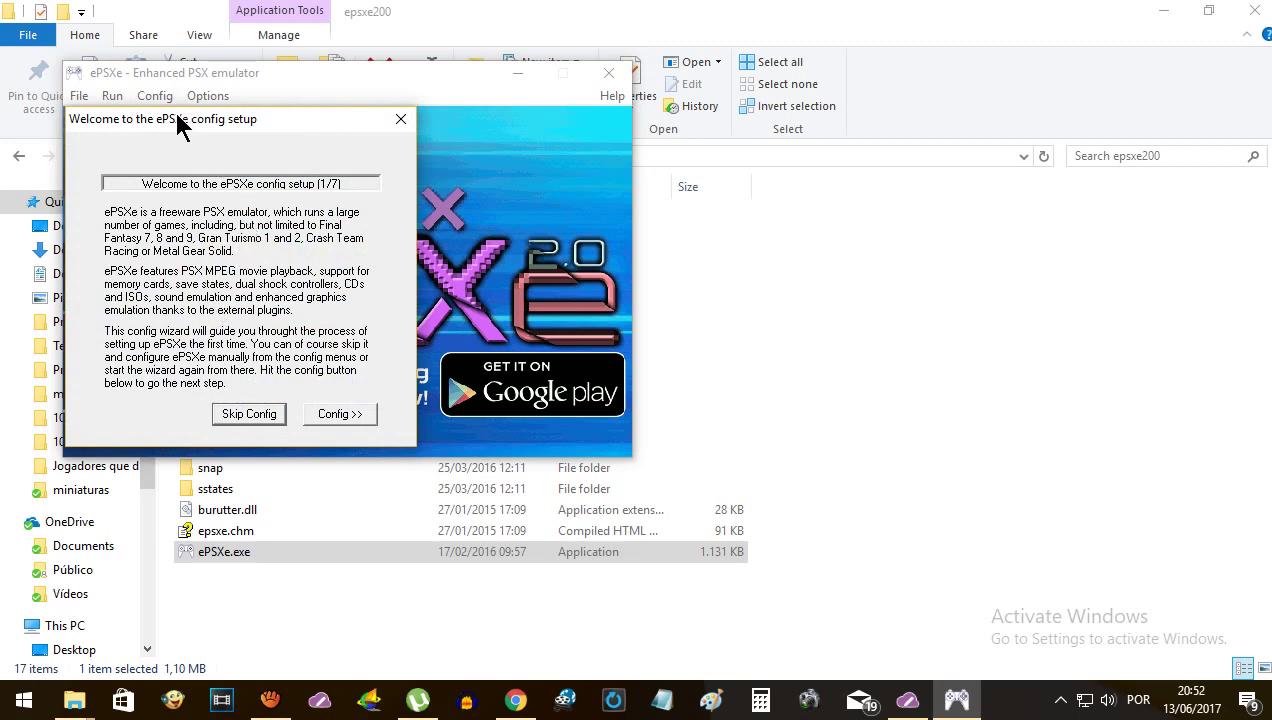
{"action": "left_click", "coordinate": [340, 410]}
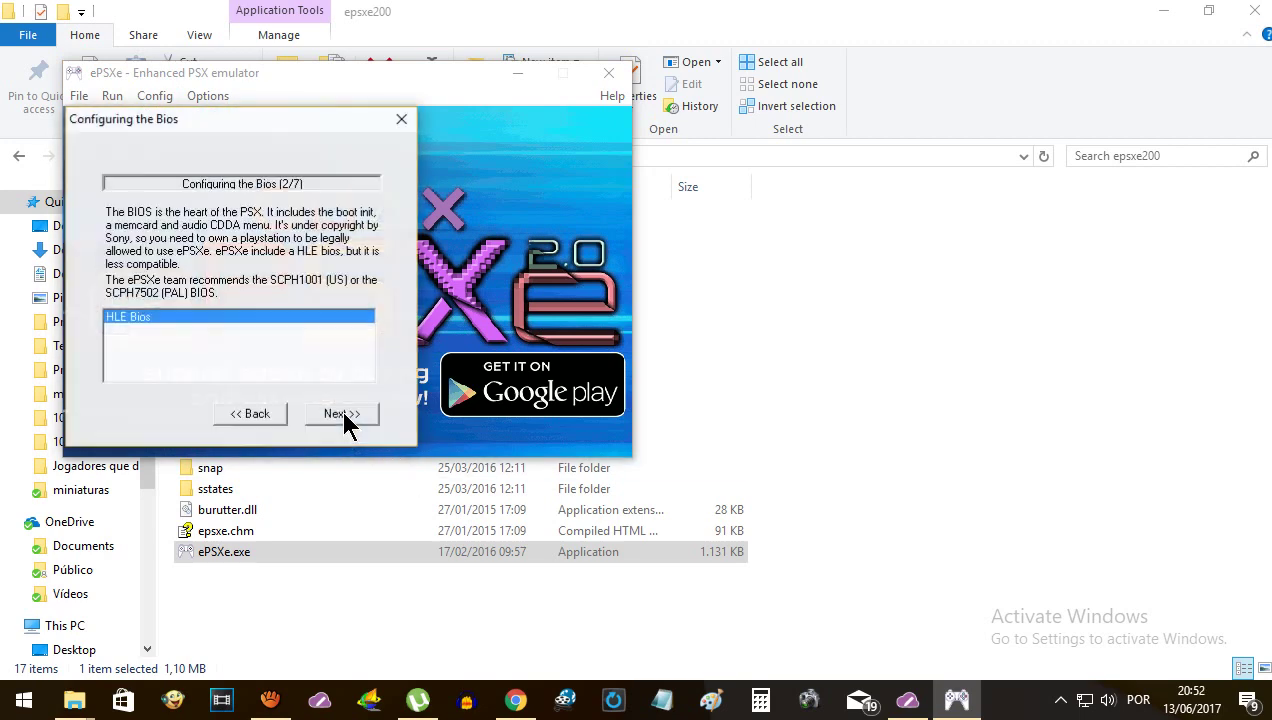
{"action": "left_click", "coordinate": [341, 415]}
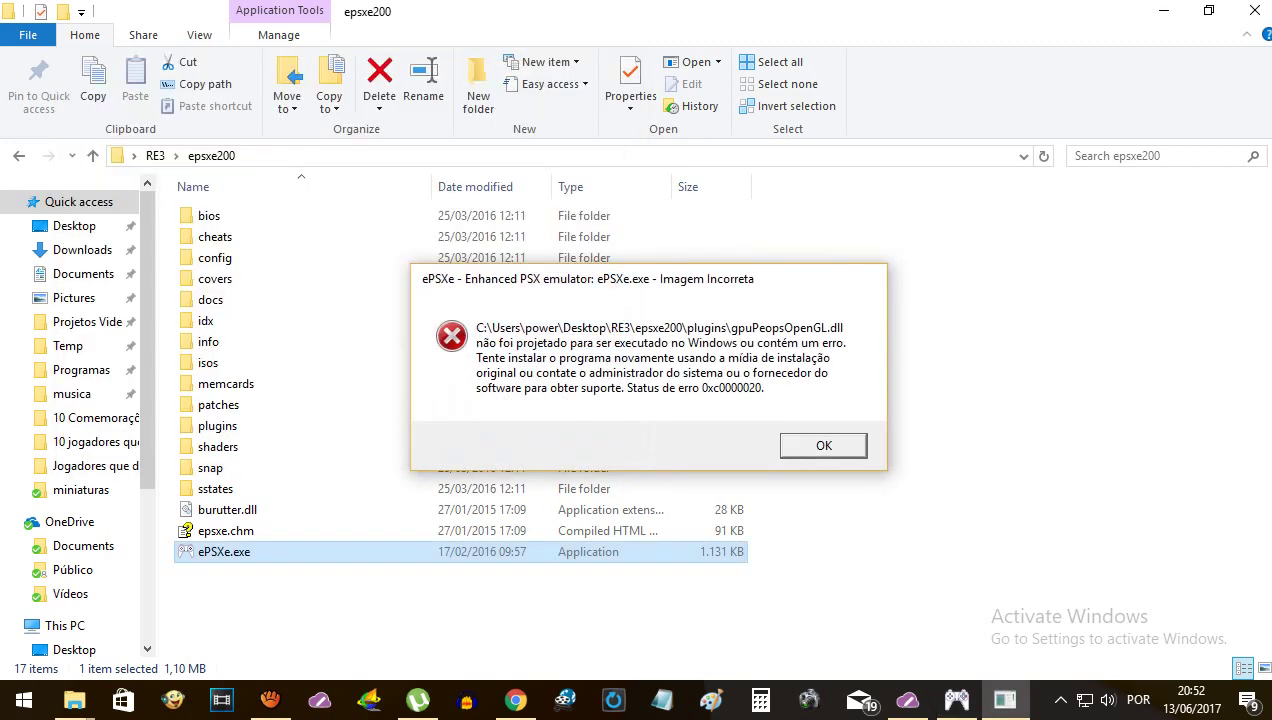
{"action": "key", "text": "Return"}
{"action": "key", "text": "Return"}
{"action": "key", "text": "Return"}
{"action": "key", "text": "Return"}
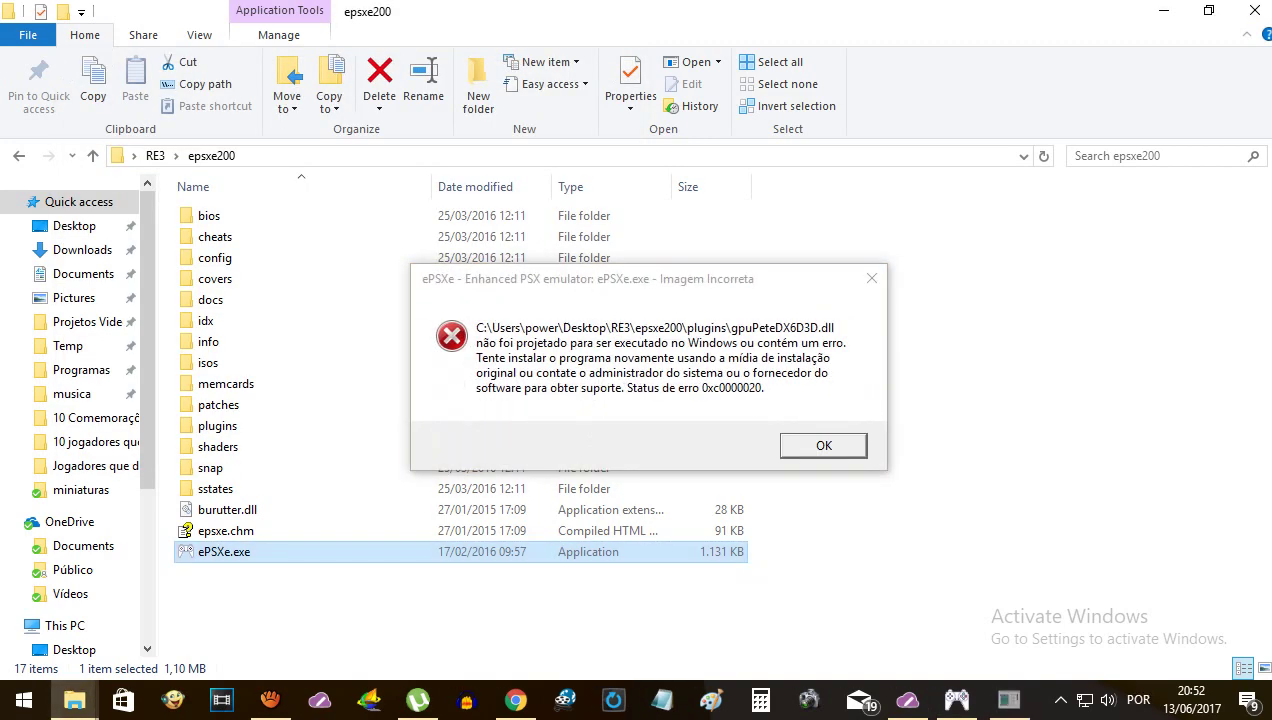
{"action": "key", "text": "Return"}
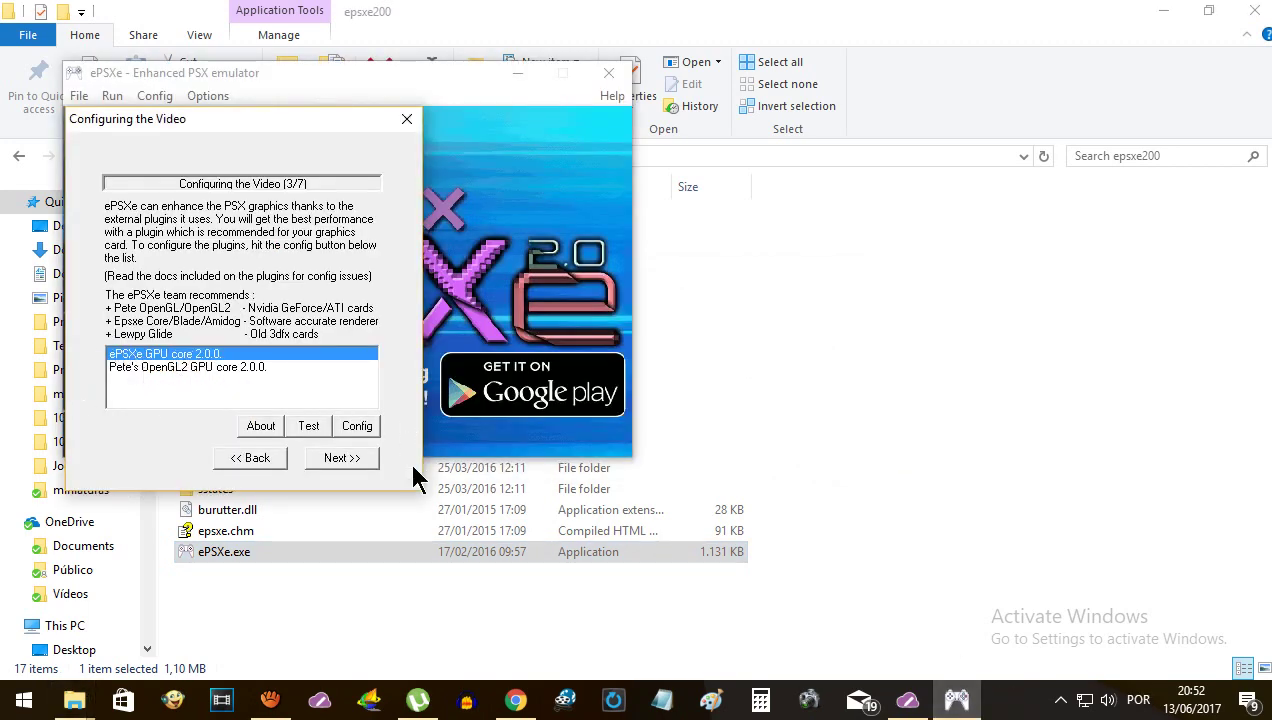
Accept ePSXe GPU core 2.0.0 as the video plugin, dismiss the error messages and bring the wizard back to the front.
{"action": "left_click", "coordinate": [340, 458]}
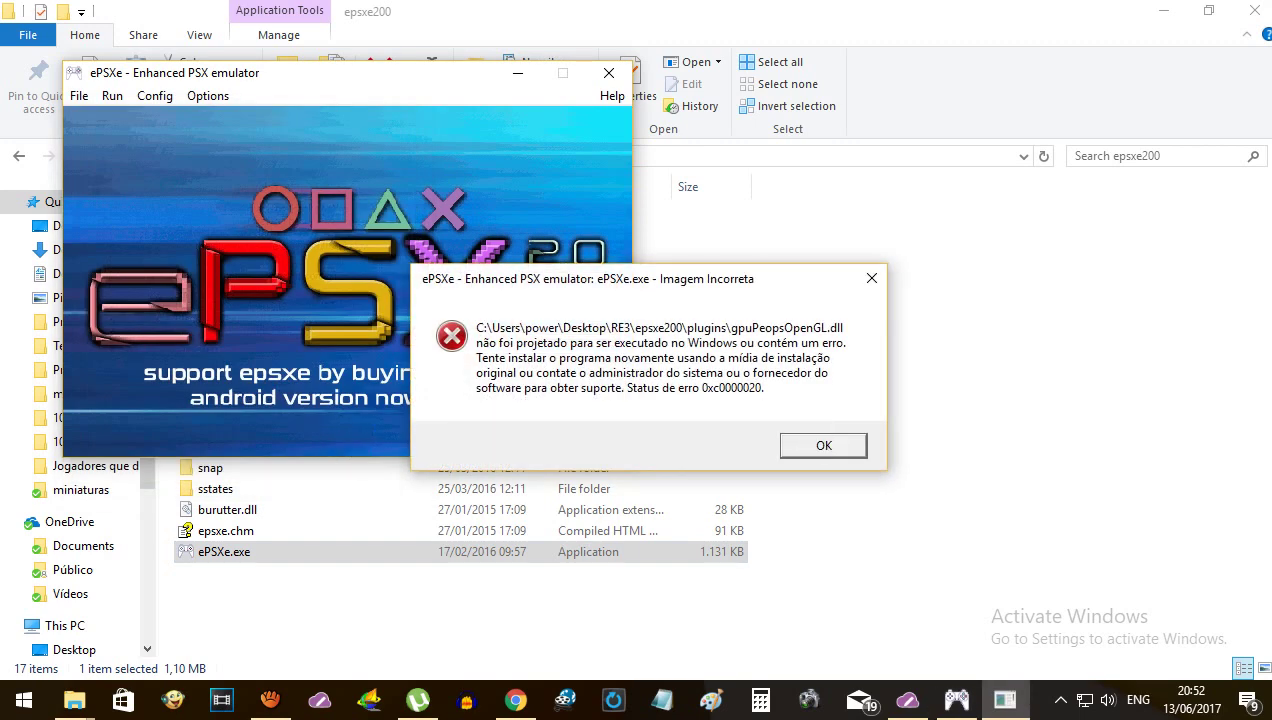
{"action": "key", "text": "Return"}
{"action": "key", "text": "Return"}
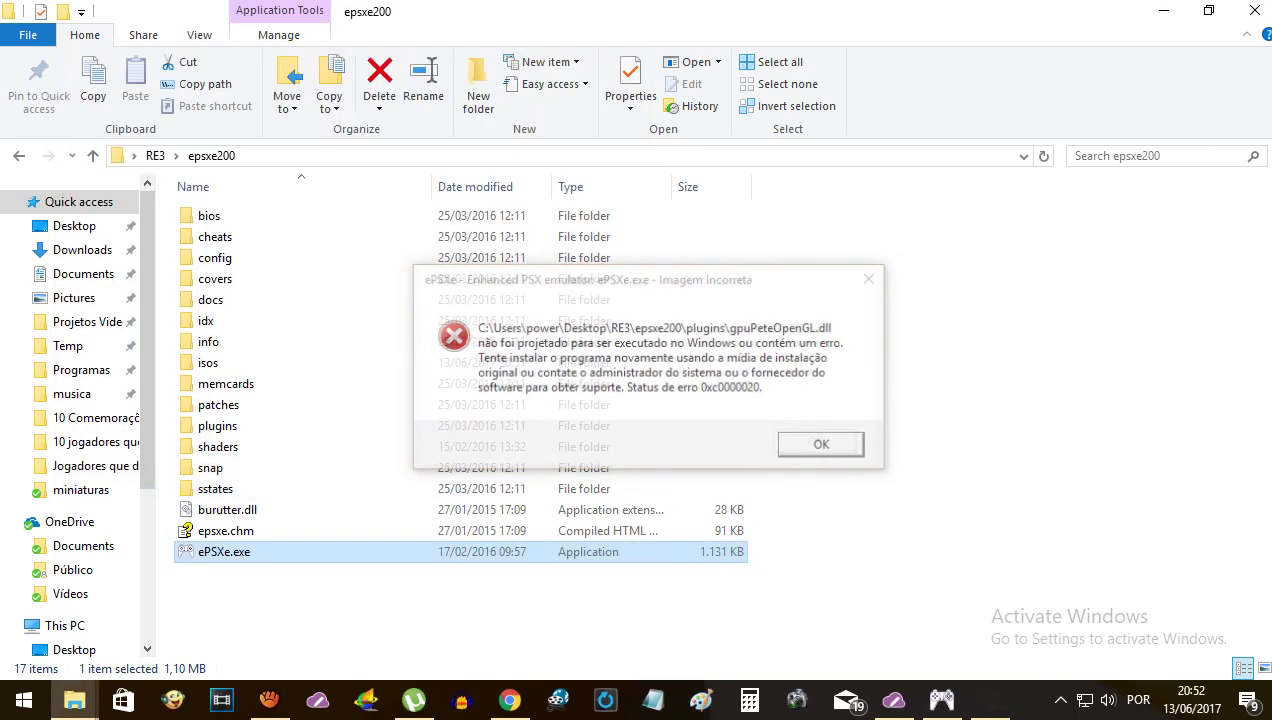
{"action": "key", "text": "Return"}
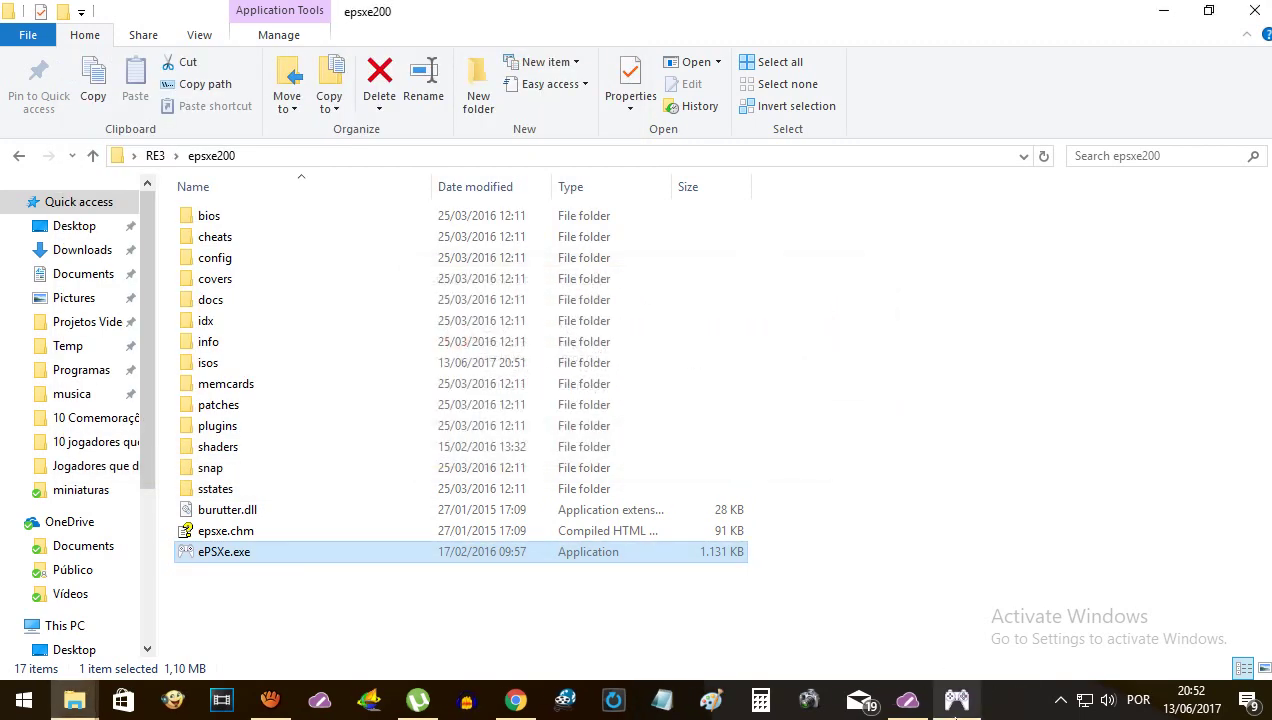
{"action": "left_click", "coordinate": [962, 702]}
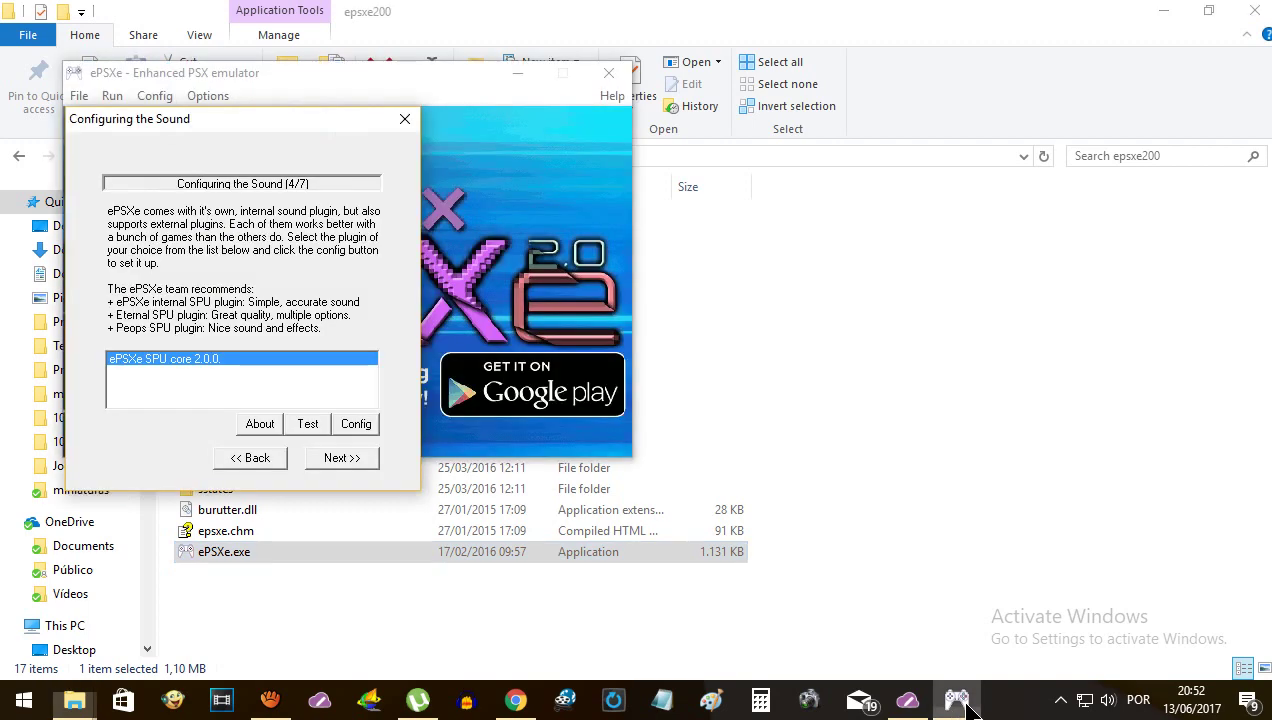
Accept the ePSXe SPU core 2.0.0 sound plugin and the ePSXe CDR WNT/W2K core 2.0.0 Cdrom plugin, dismissing the error messages.
{"action": "left_click", "coordinate": [341, 459]}
{"action": "left_click", "coordinate": [822, 446]}
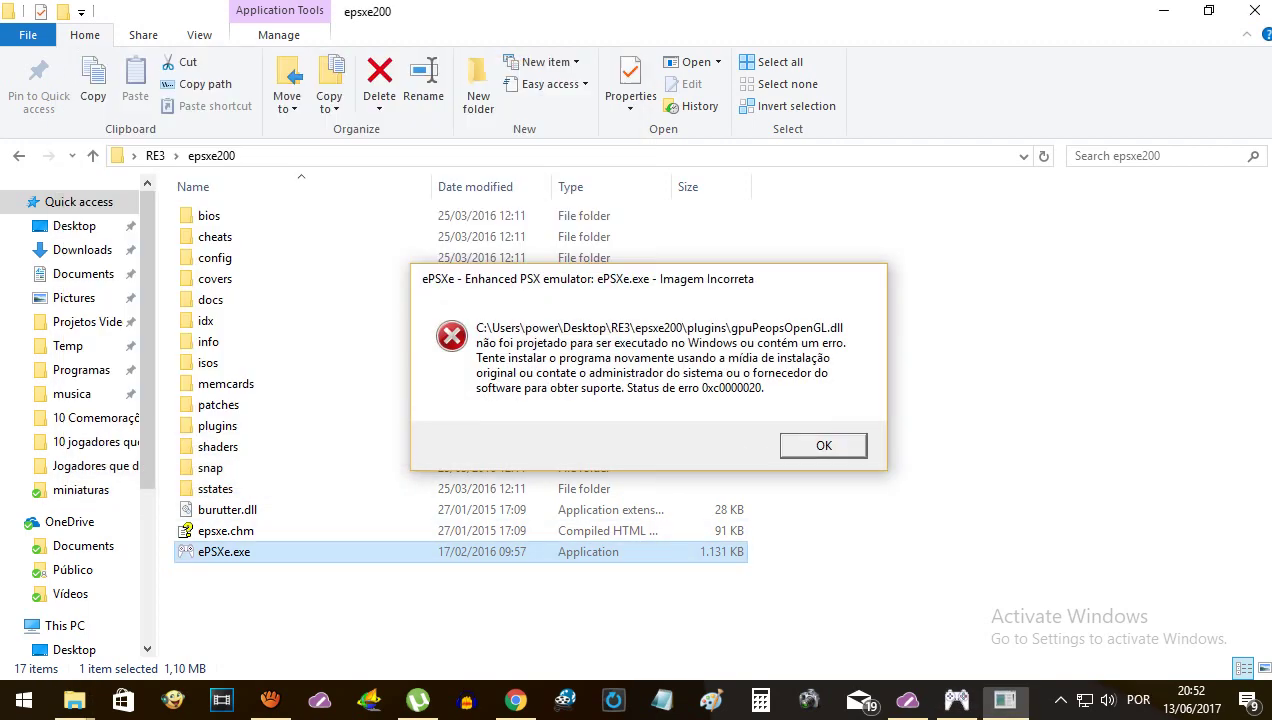
{"action": "key", "text": "Return"}
{"action": "key", "text": "Return"}
{"action": "key", "text": "Return"}
{"action": "key", "text": "Return"}
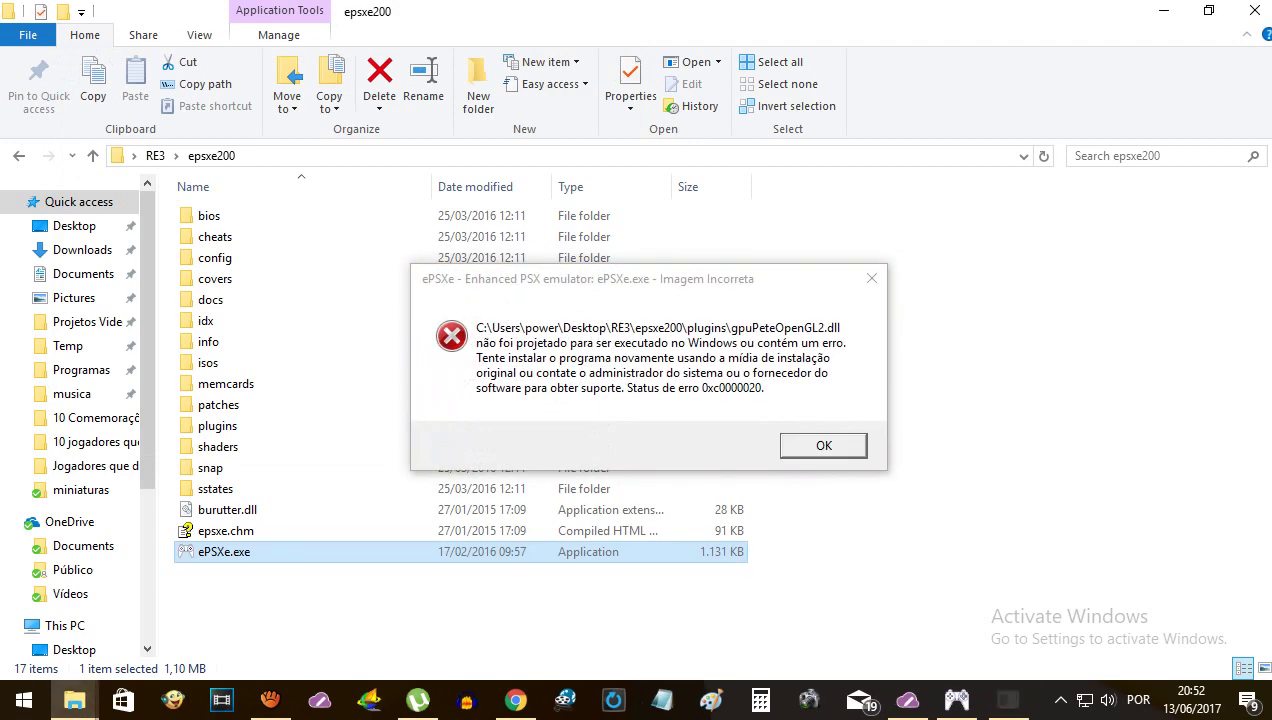
{"action": "left_click", "coordinate": [958, 690]}
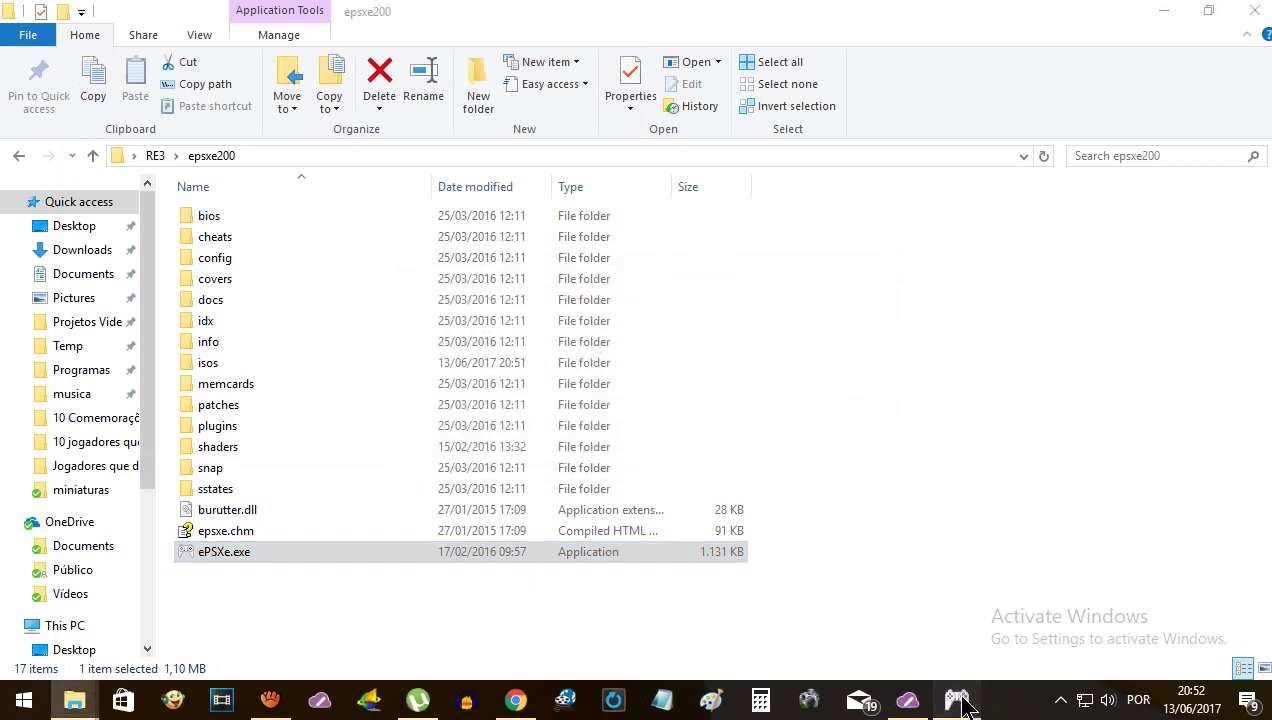
{"action": "left_click", "coordinate": [350, 440]}
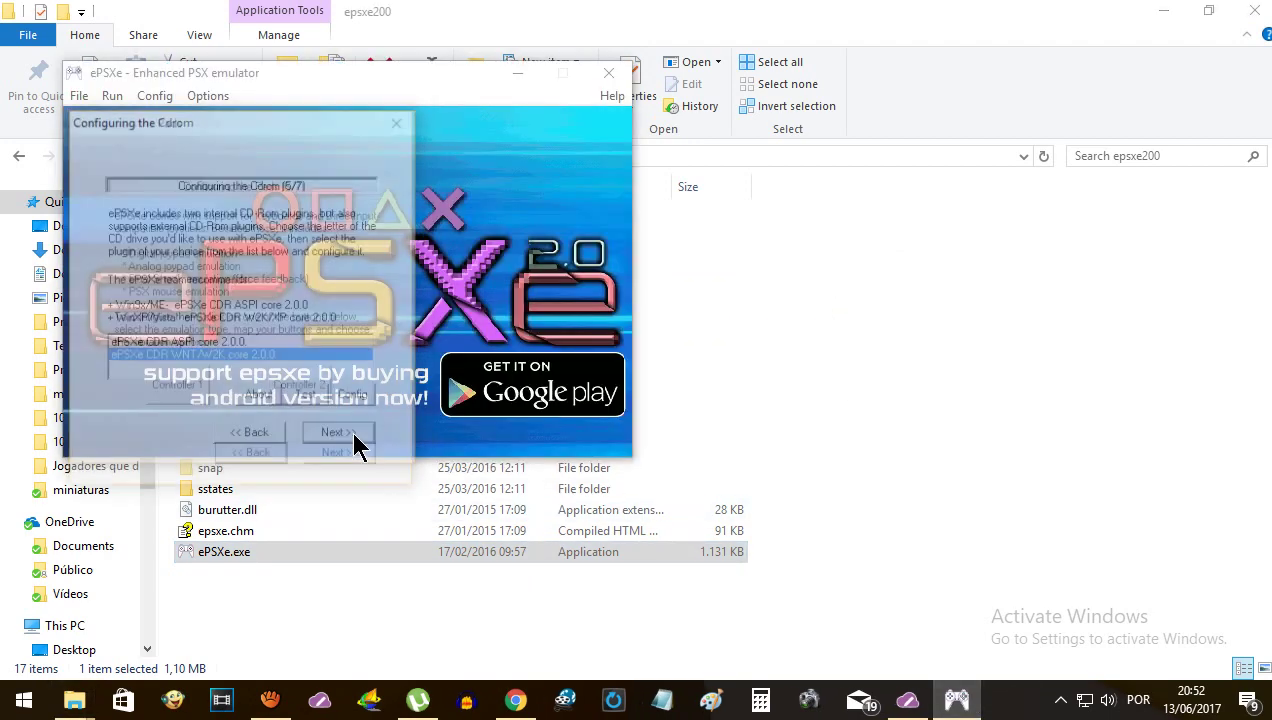
Confirm the [SCPH-1080] Digital key mapping for Controller 1 and finish the configuration wizard.
{"action": "left_click", "coordinate": [176, 392]}
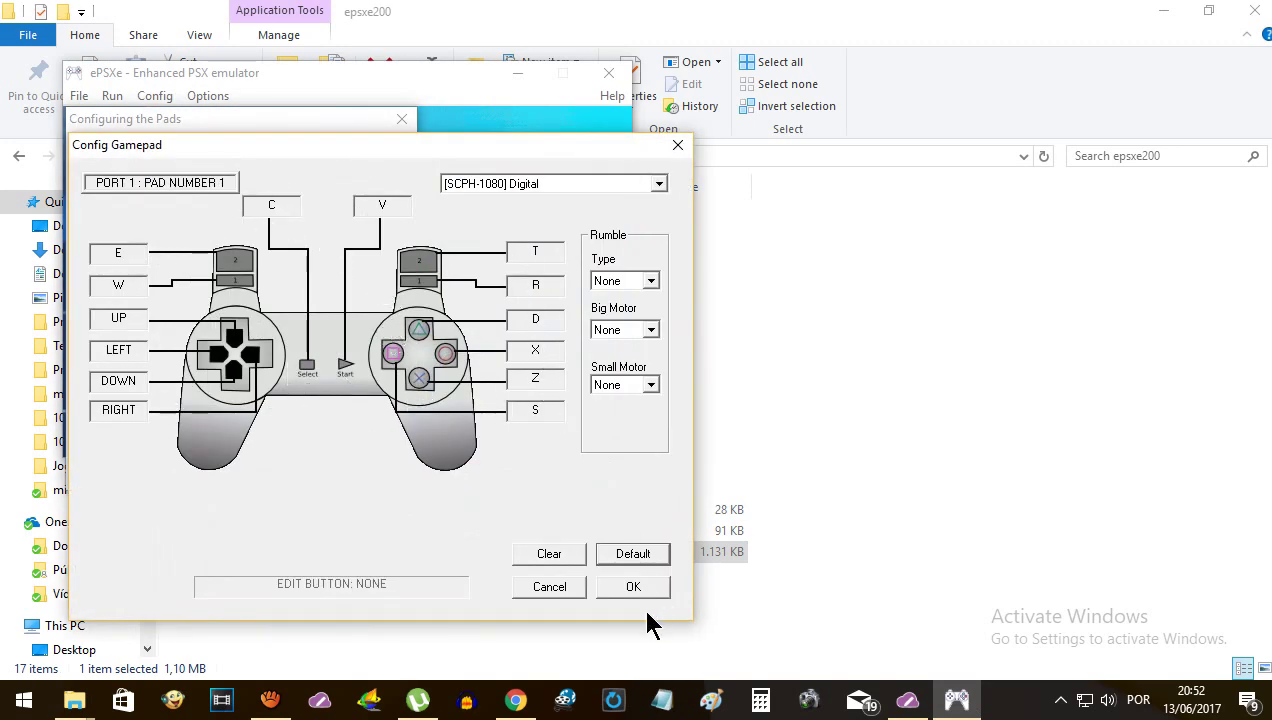
{"action": "left_click", "coordinate": [620, 588]}
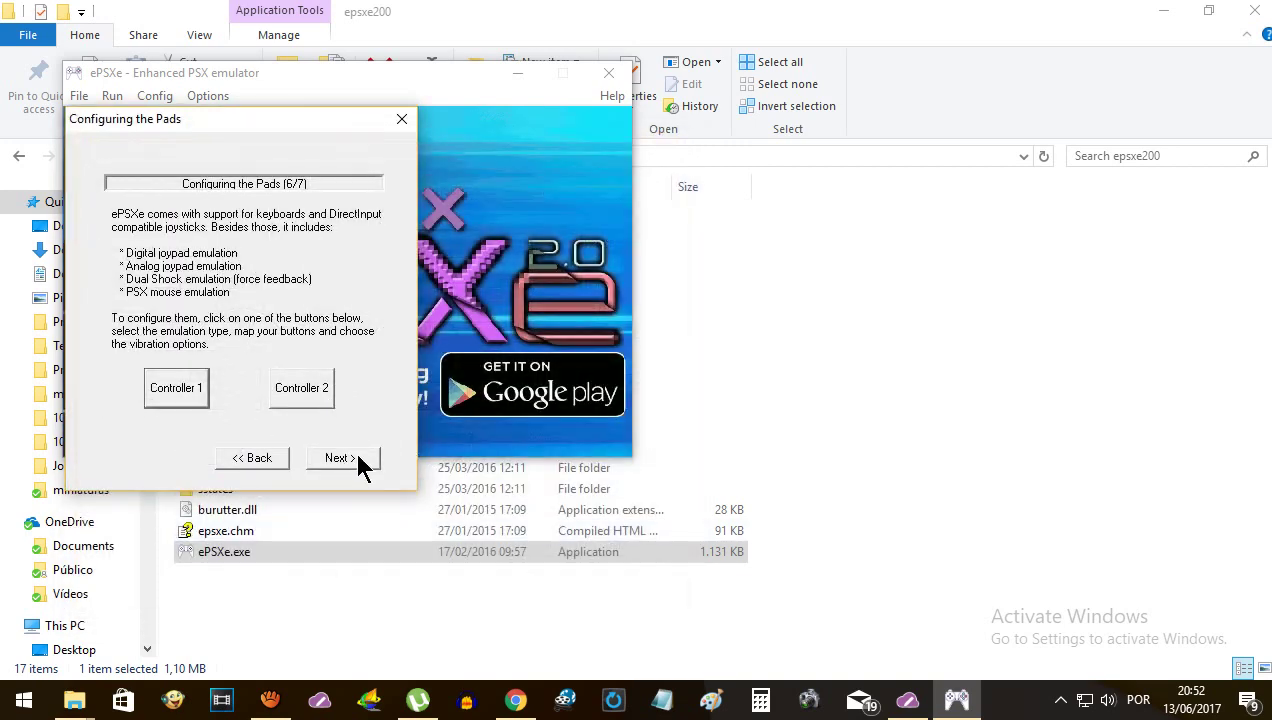
{"action": "left_click", "coordinate": [360, 462]}
{"action": "left_click", "coordinate": [333, 331]}
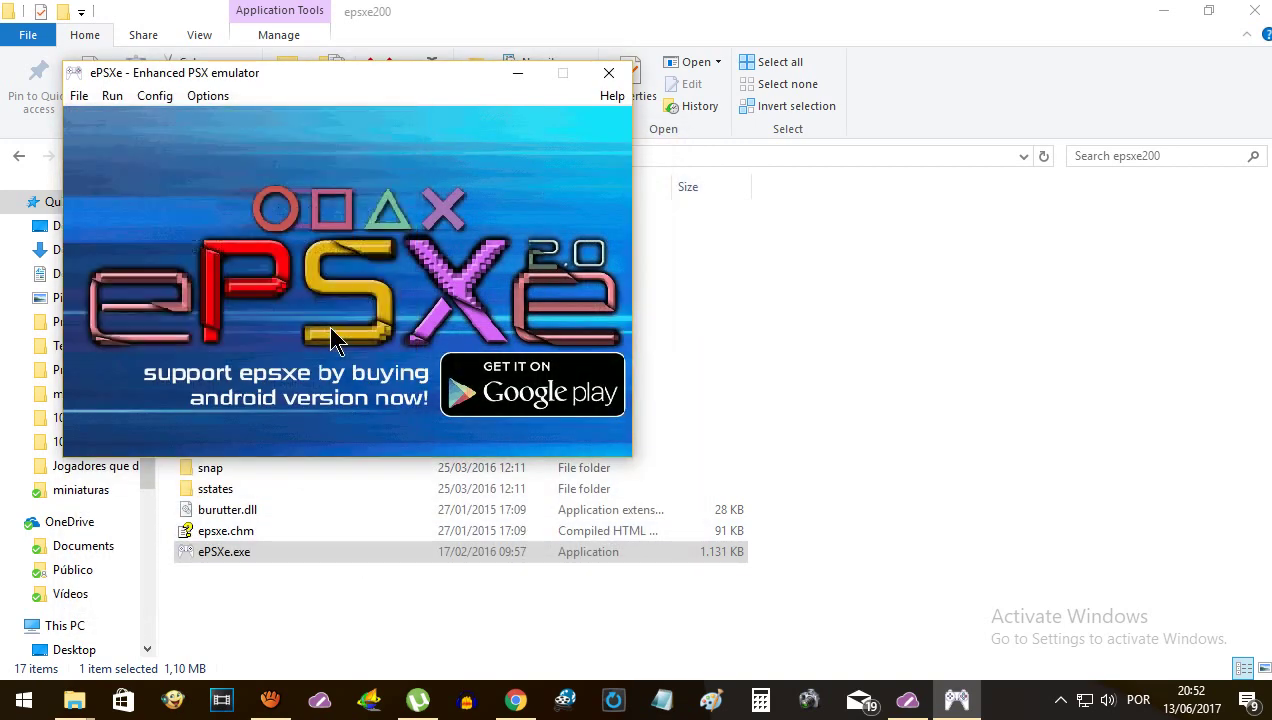
Reposition the emulator window, start opening a PSX ISO and browse to the RE3 folder on the Desktop.
{"action": "left_click_drag", "start_coordinate": [226, 76], "coordinate": [438, 123]}
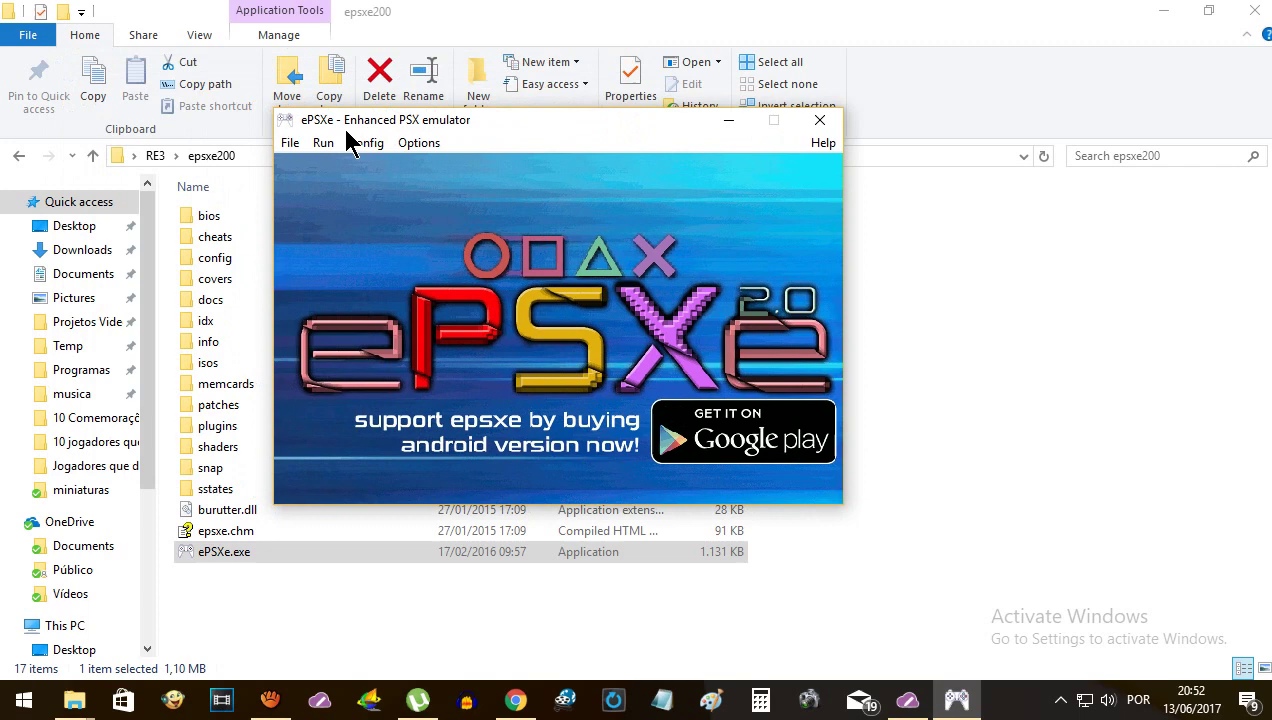
{"action": "left_click", "coordinate": [289, 145]}
{"action": "left_click", "coordinate": [358, 187]}
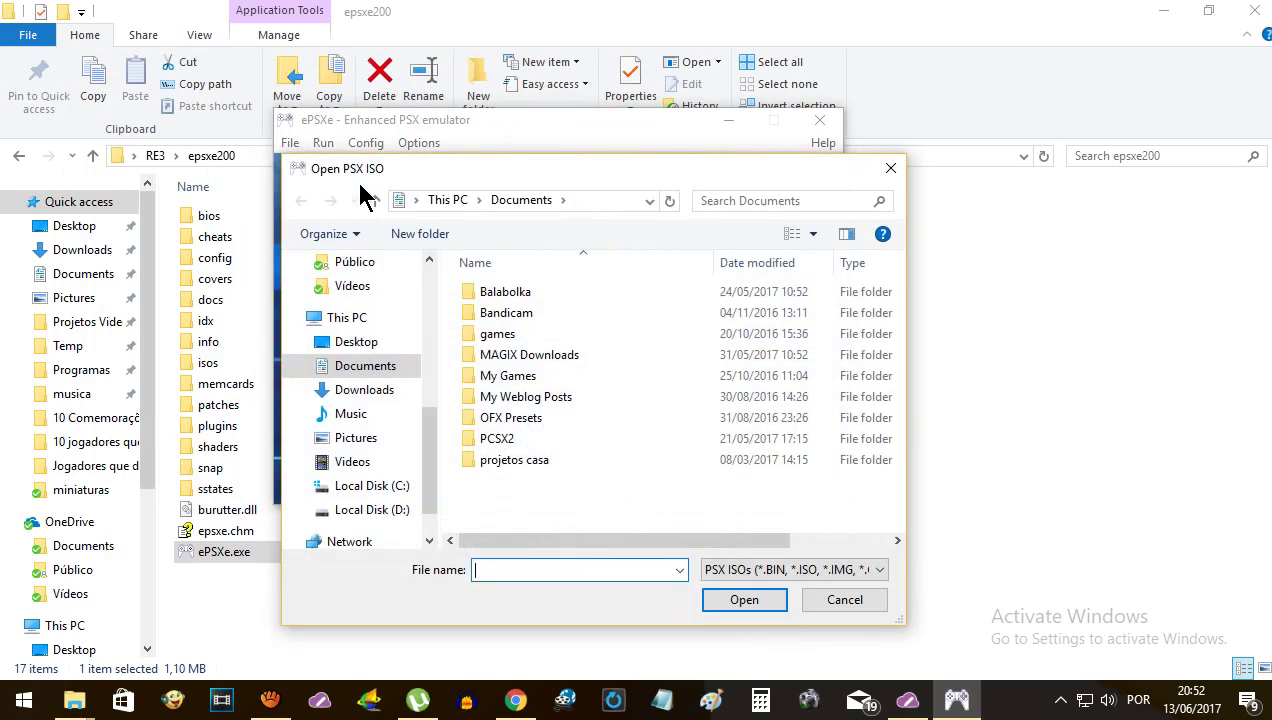
{"action": "left_click_drag", "start_coordinate": [427, 465], "coordinate": [440, 241]}
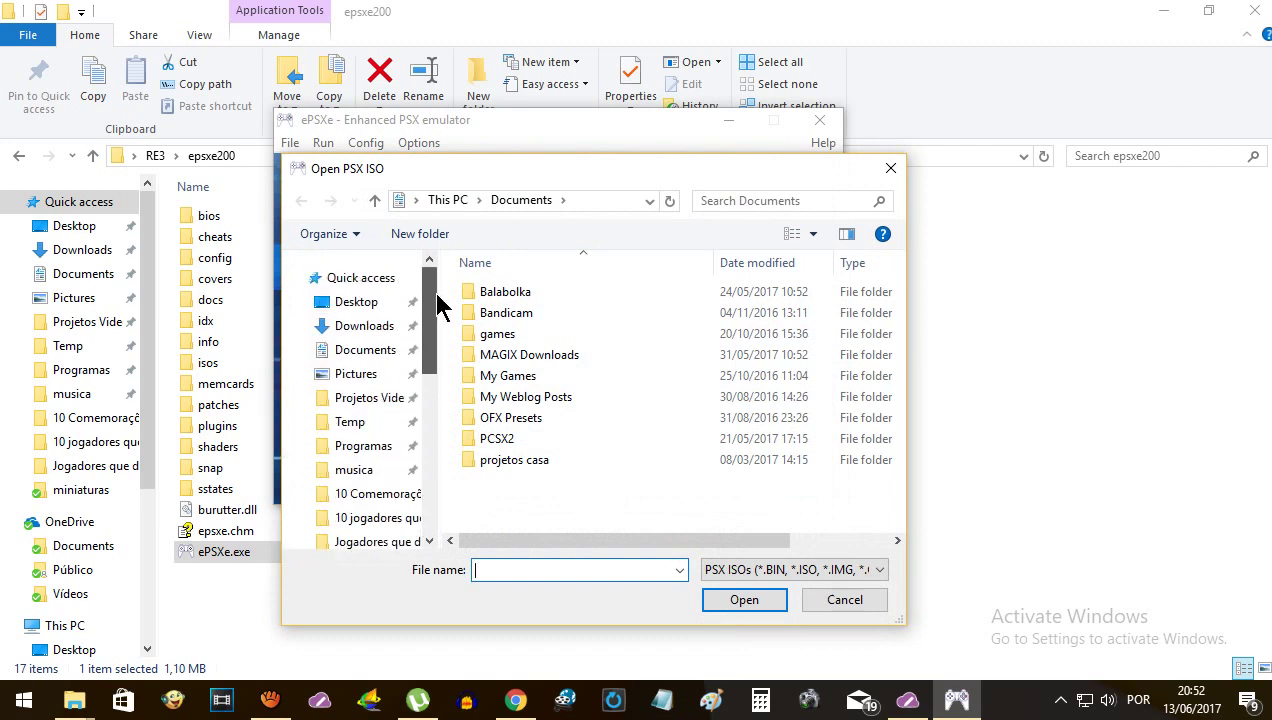
{"action": "left_click", "coordinate": [354, 306]}
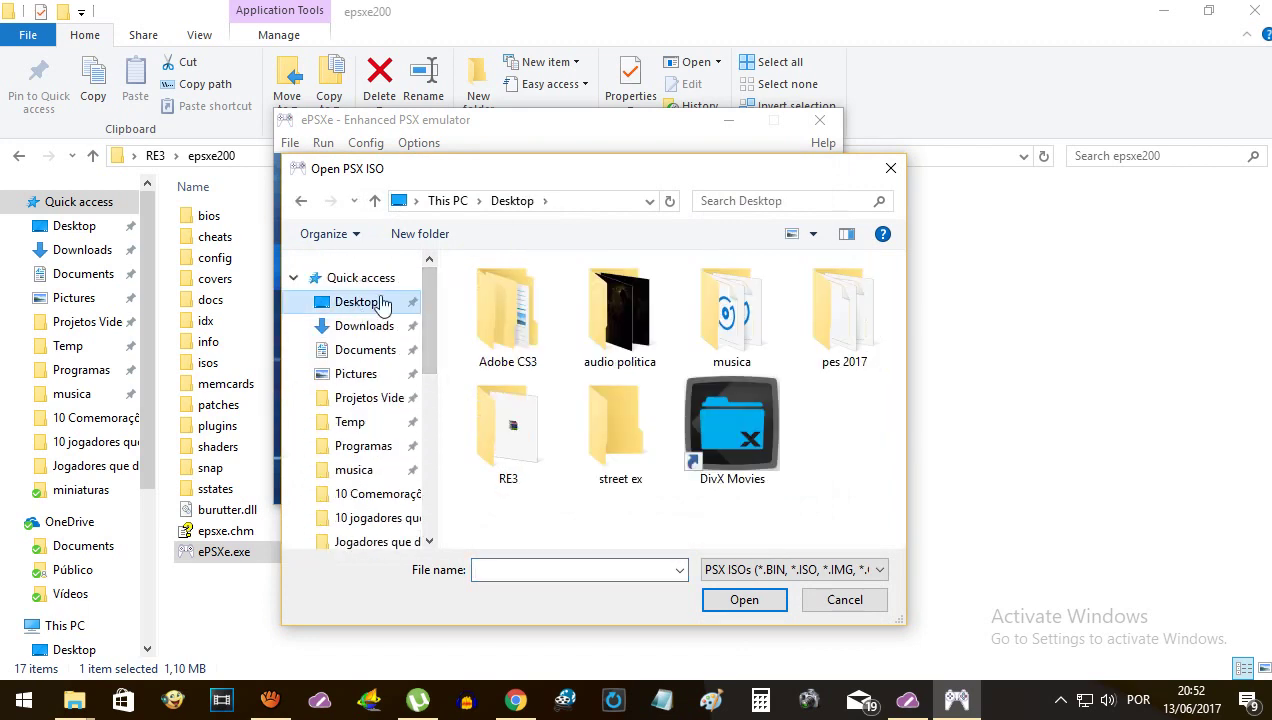
{"action": "left_click", "coordinate": [512, 430]}
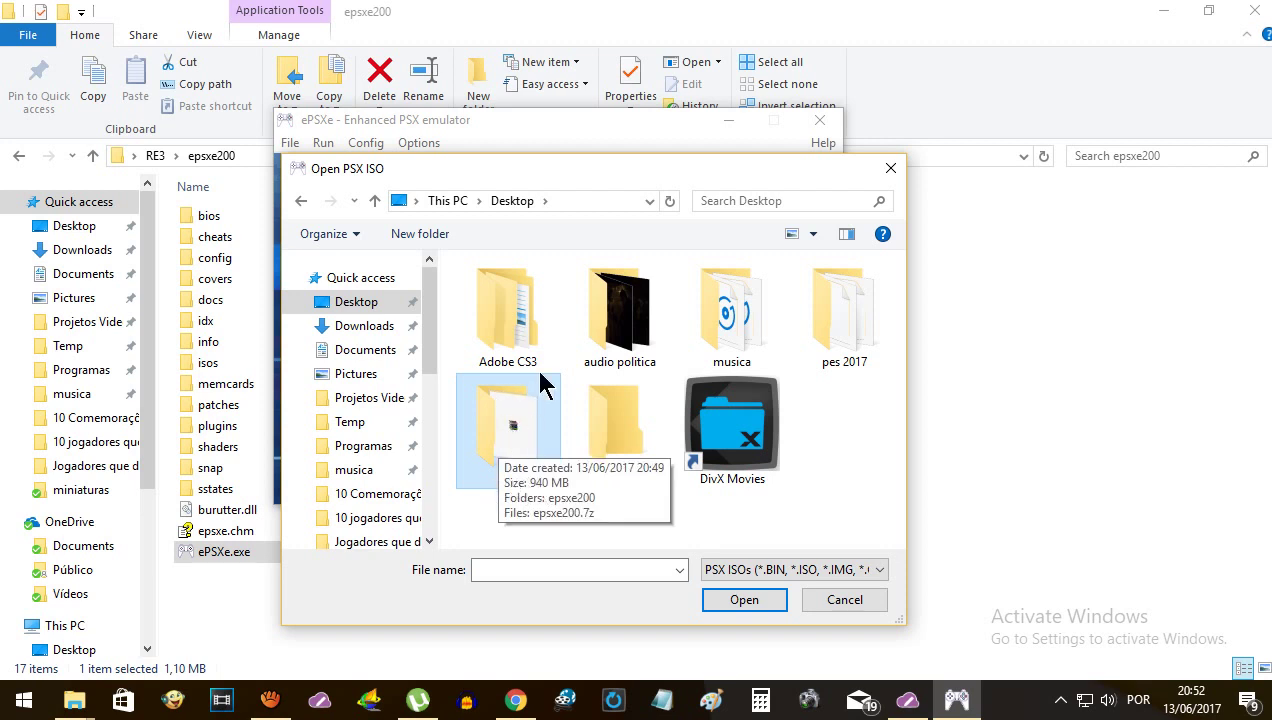
{"action": "left_click", "coordinate": [745, 600]}
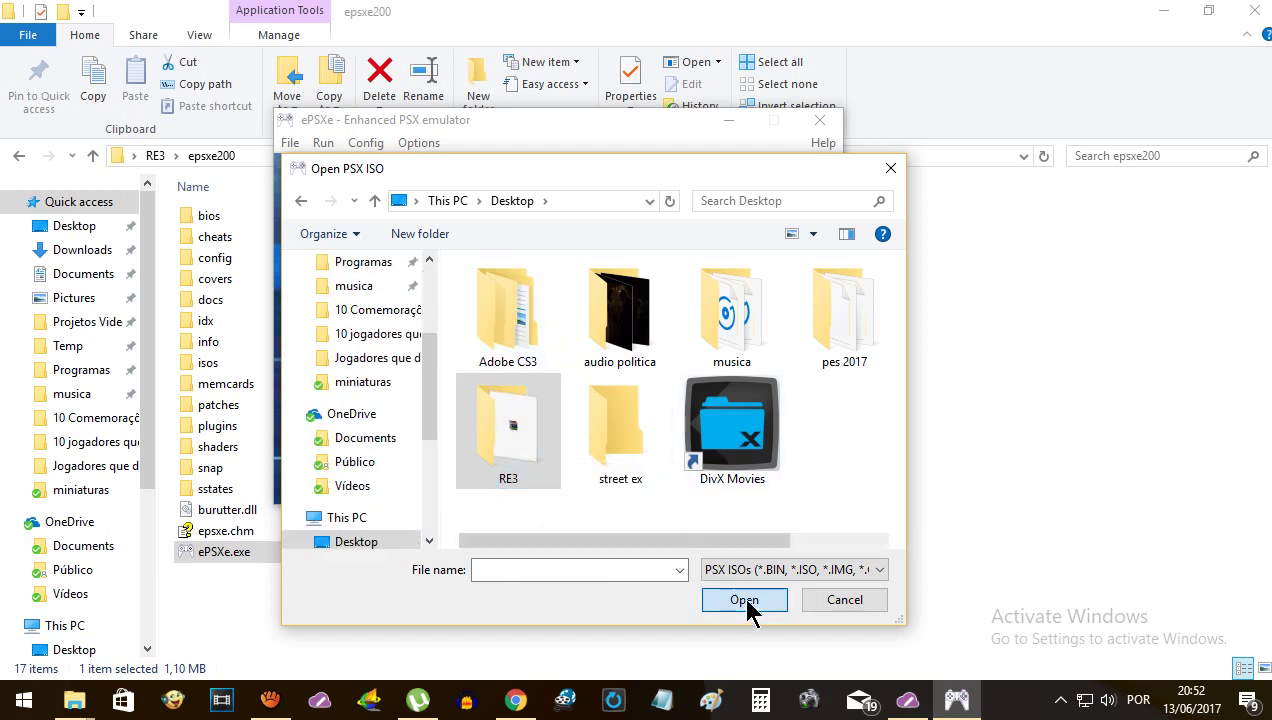
Load the game image Resident Evil 3 - Nemesis (USA).bin from the isos folder inside epsxe200.
{"action": "left_click", "coordinate": [498, 292]}
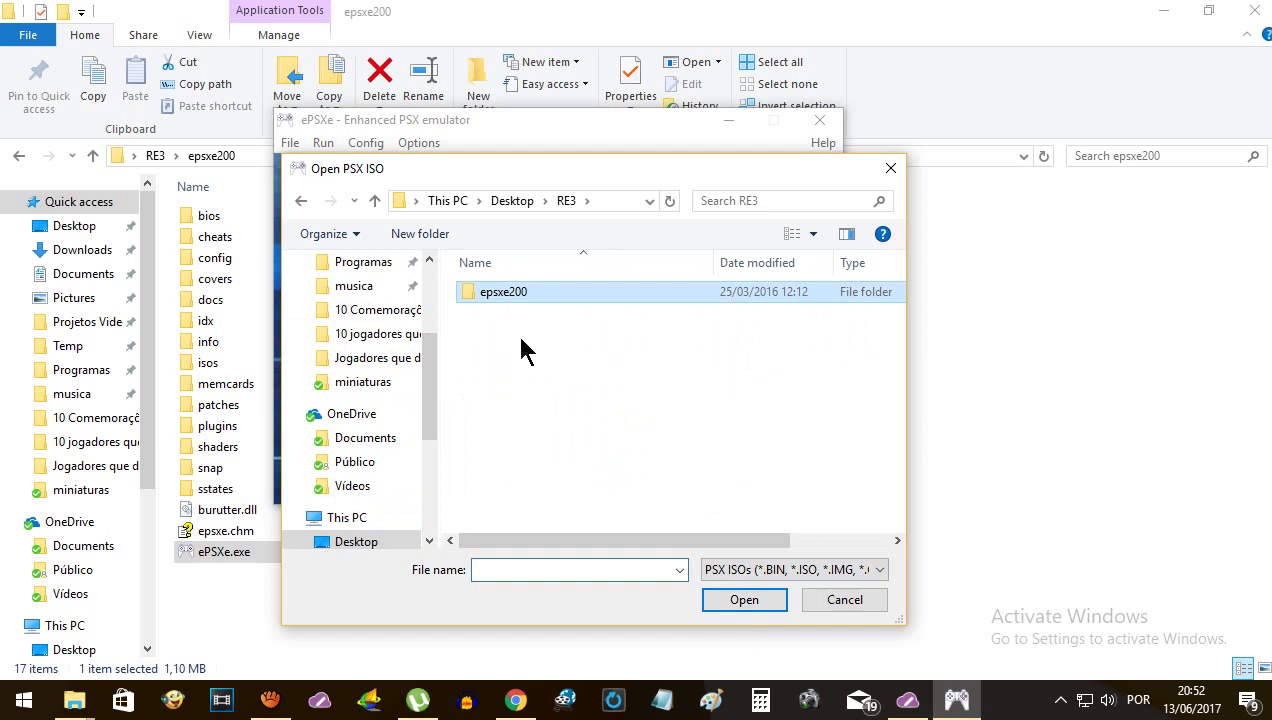
{"action": "left_click", "coordinate": [757, 600]}
{"action": "left_click", "coordinate": [491, 443]}
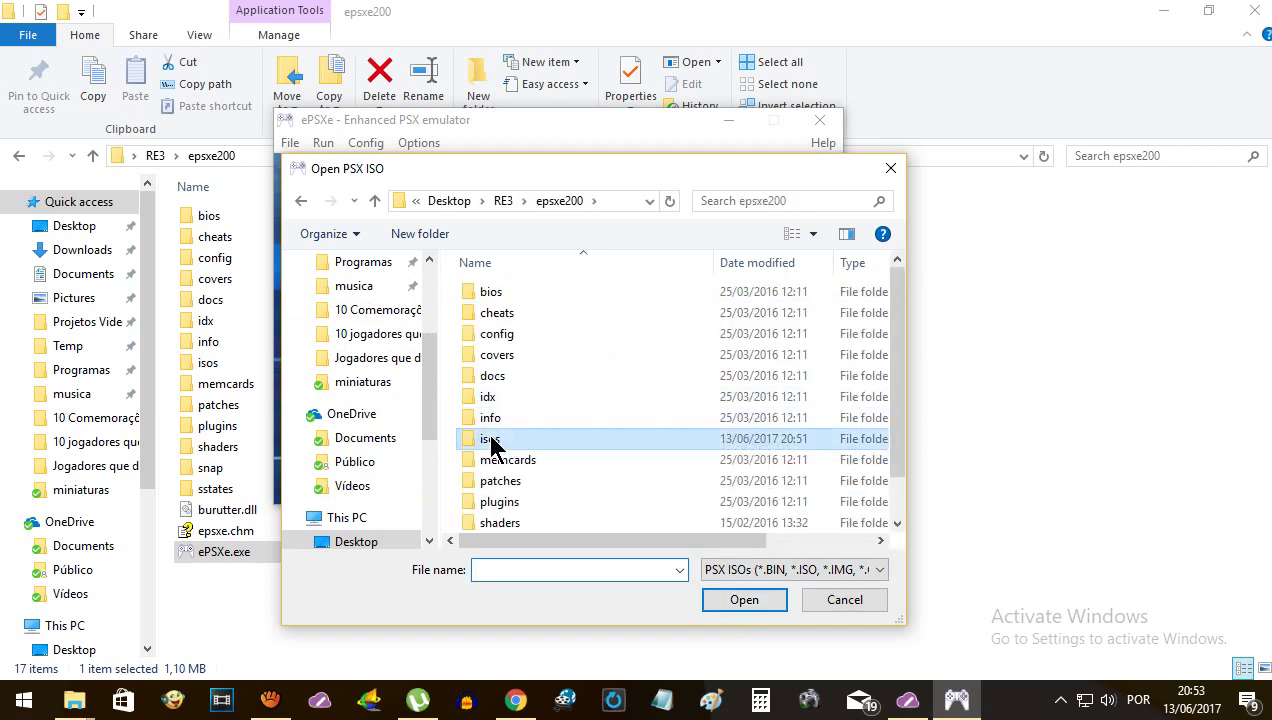
{"action": "left_click", "coordinate": [757, 599]}
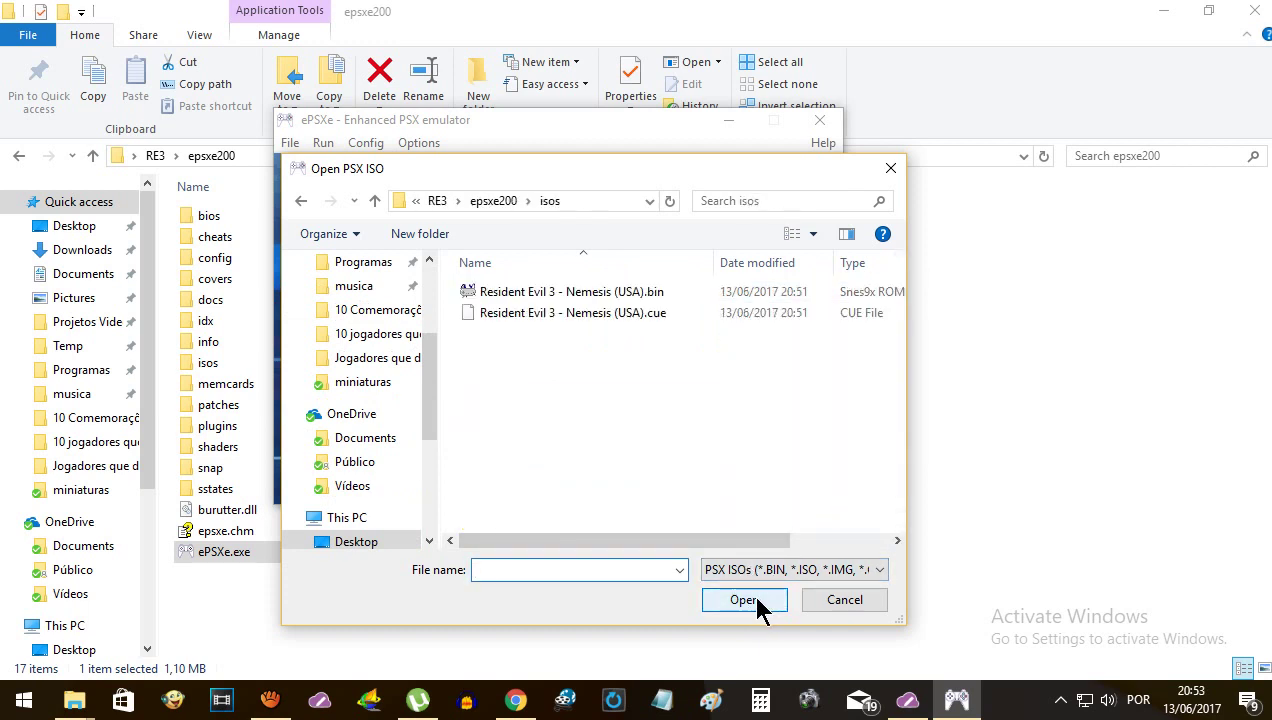
{"action": "left_click", "coordinate": [577, 296]}
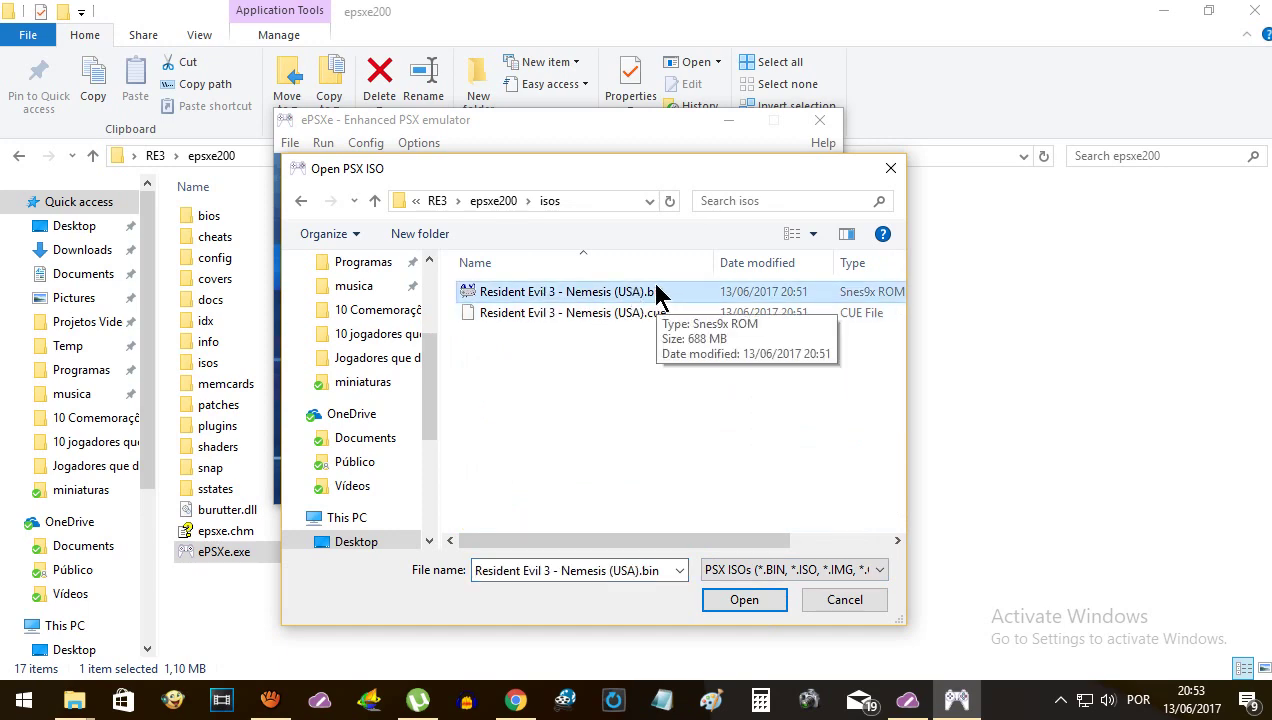
{"action": "left_click", "coordinate": [768, 603]}
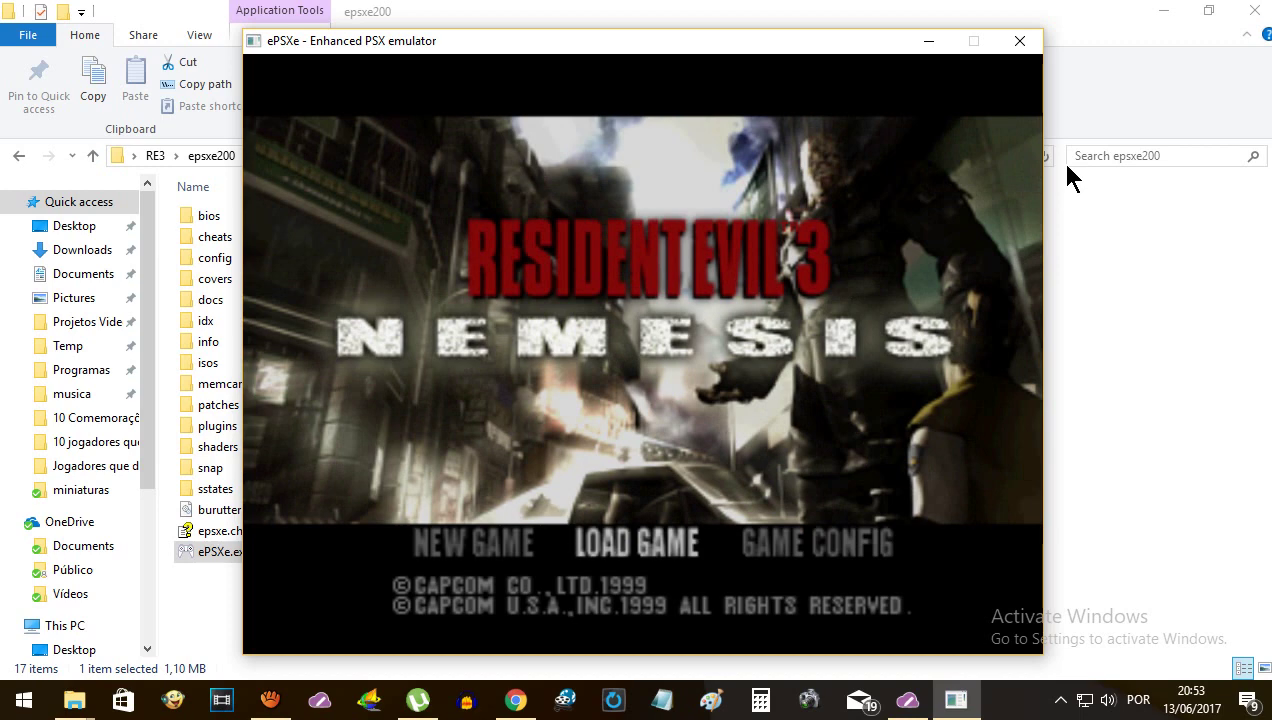
Start a new game from the Resident Evil 3 title screen in Easy Mode.
{"action": "key", "text": "Right"}
{"action": "key", "text": "Right"}
{"action": "key", "text": "z"}
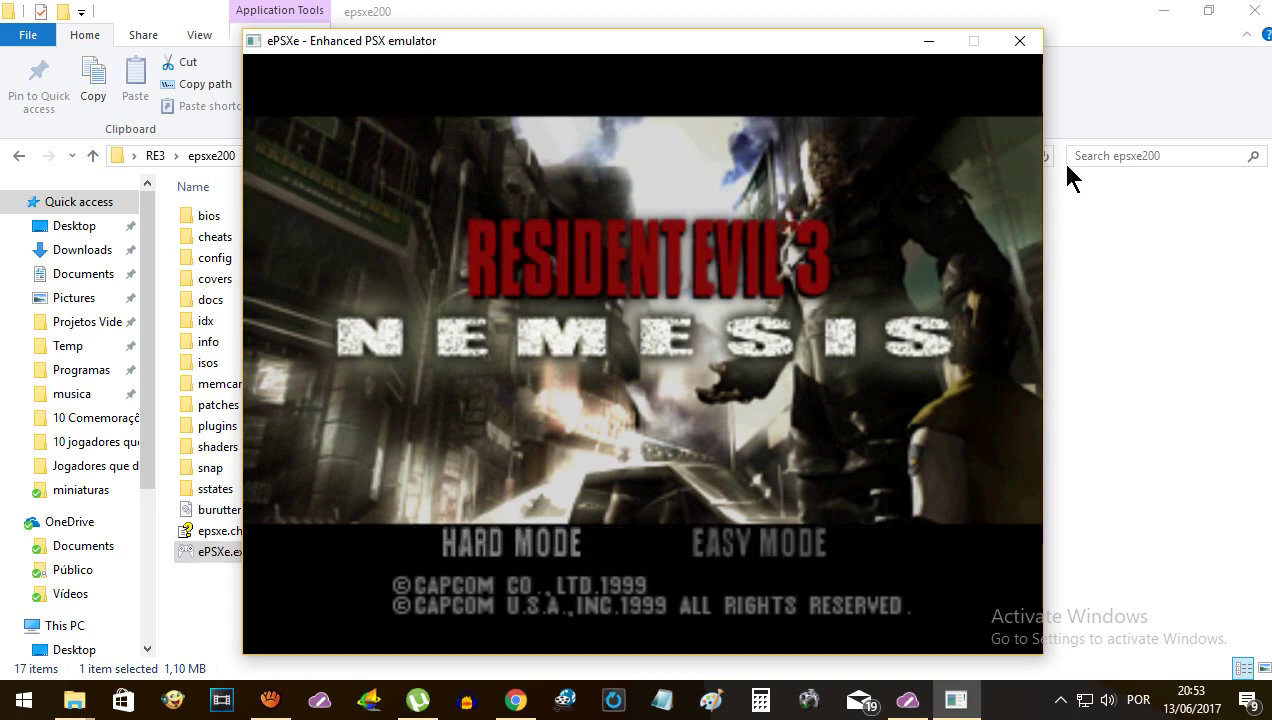
{"action": "key", "text": "Right"}
{"action": "key", "text": "z"}
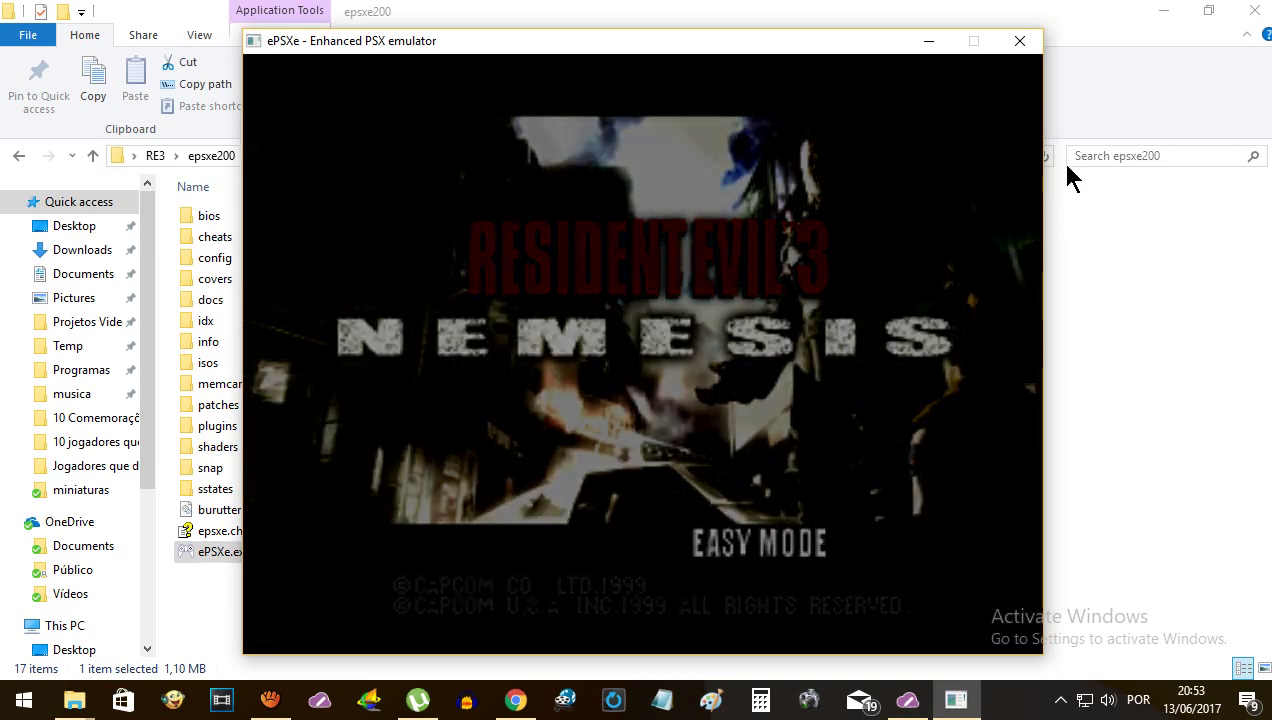